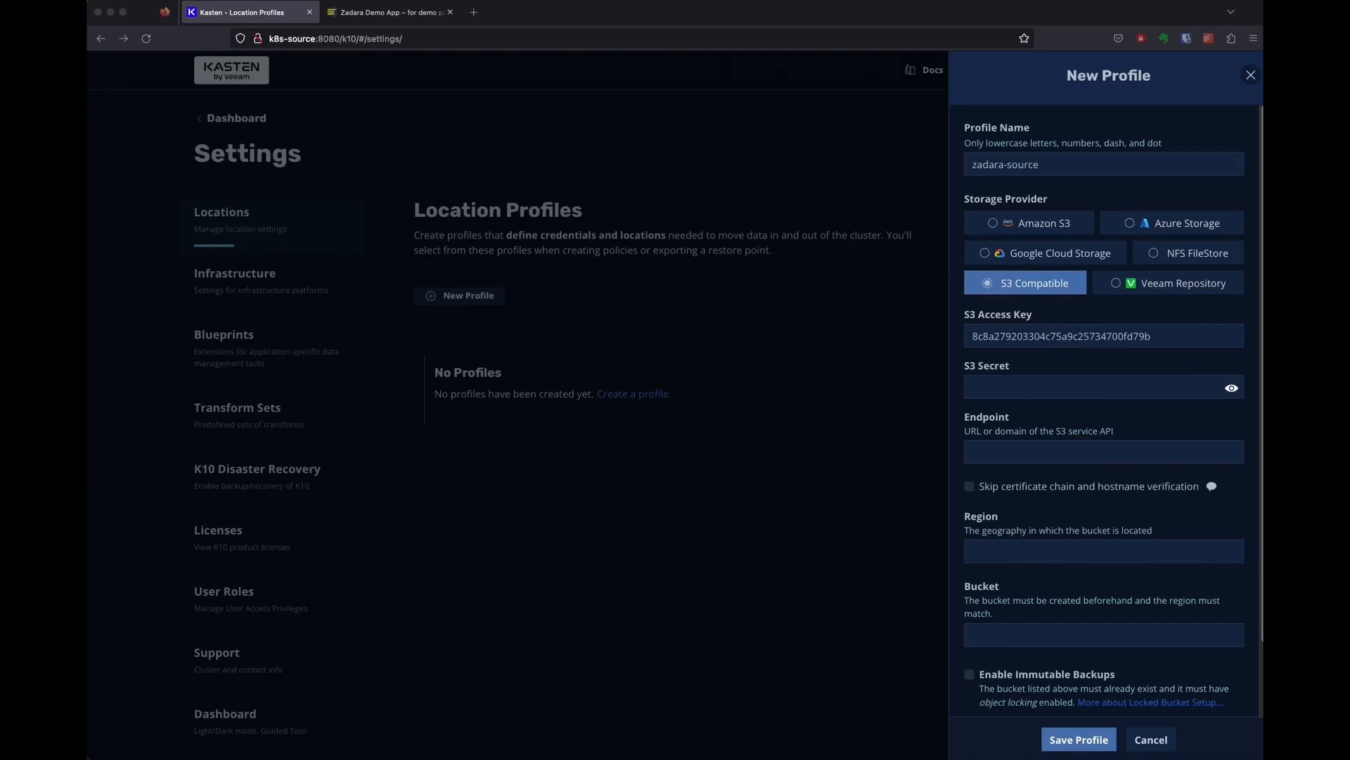
Paste the S3 secret into the zadara-source profile and set its endpoint to vsa-00000029-public-il-interoplab-01.zadarazios.com:443
click(1088, 389)
key(super+v)
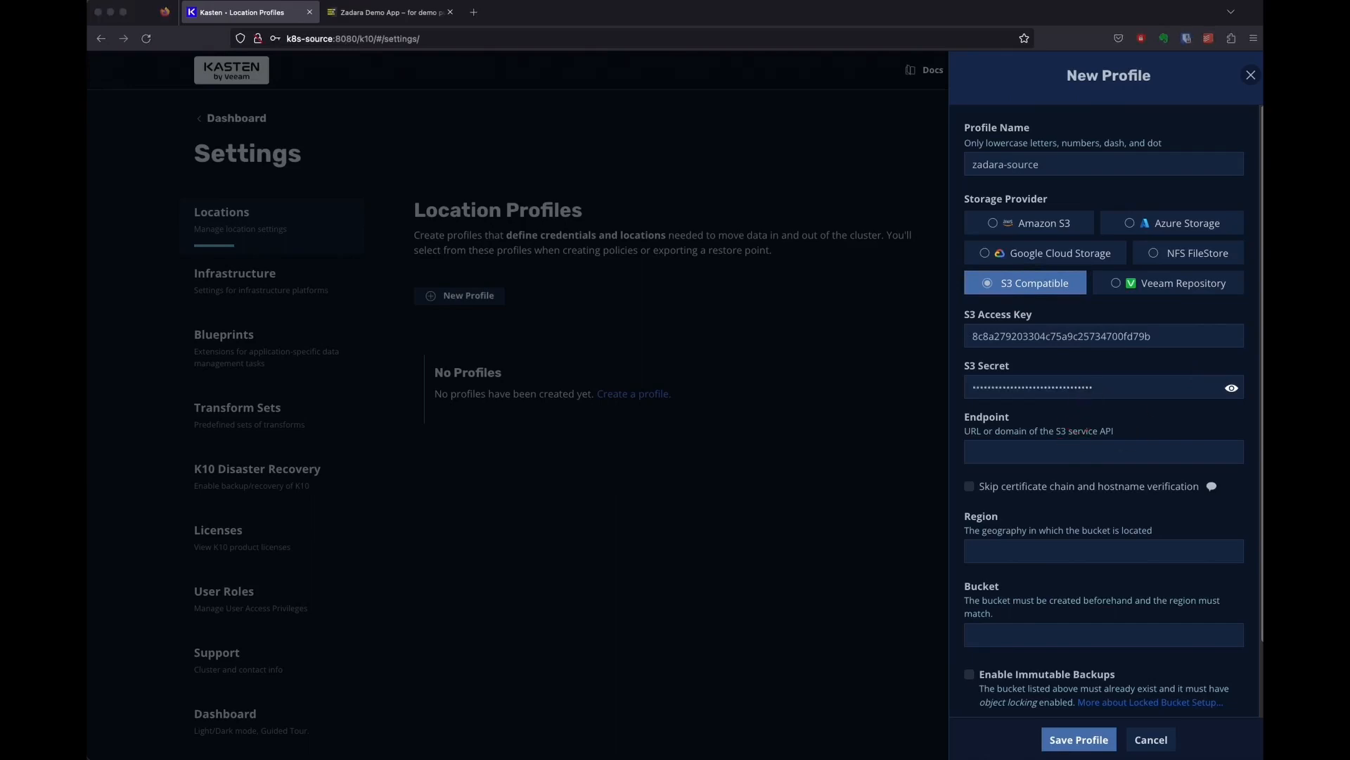
click(1048, 450)
text(vsa-00000029-public-il-interoplab-01.zadarazios.com)
text(:443)
Set the profile's region to us-east-1 and its bucket to kasten-source, and save the profile
click(1020, 551)
text(us-east-1)
click(1067, 638)
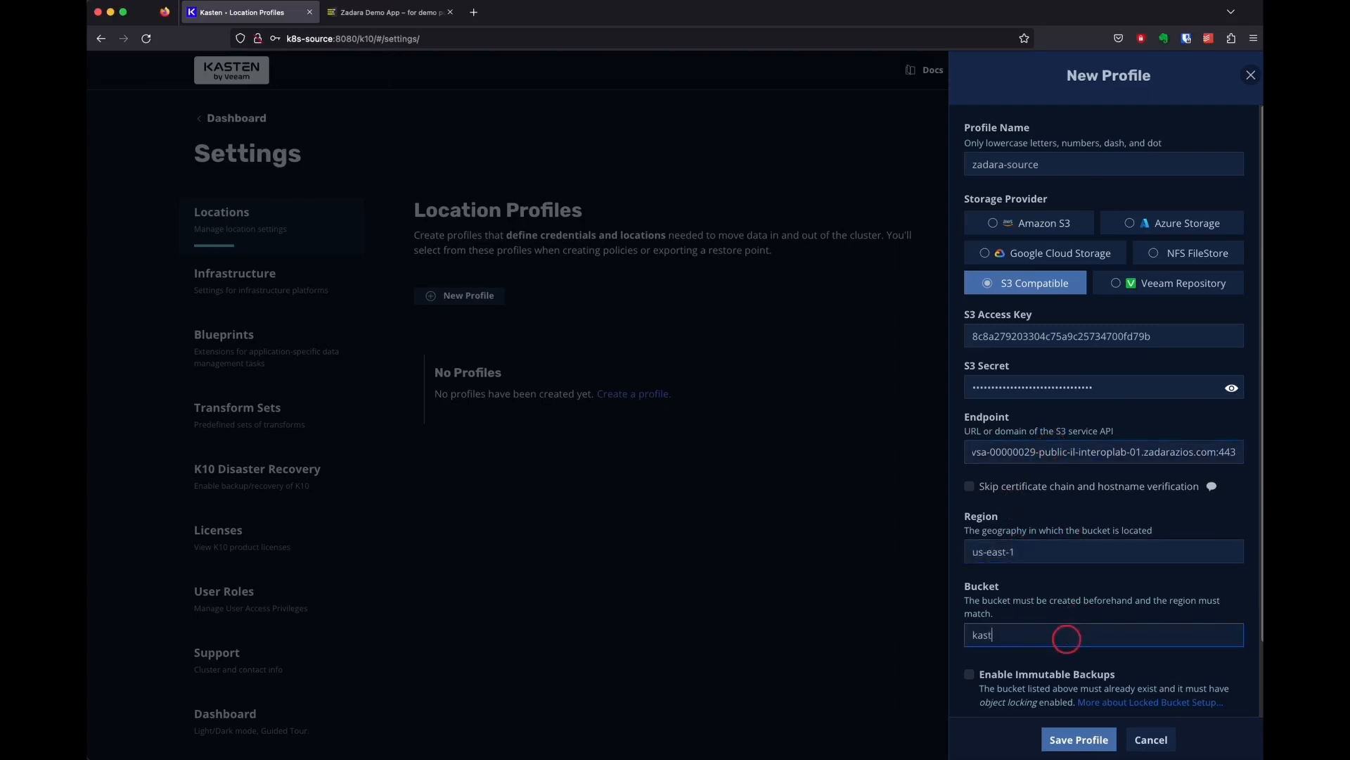
click(1079, 740)
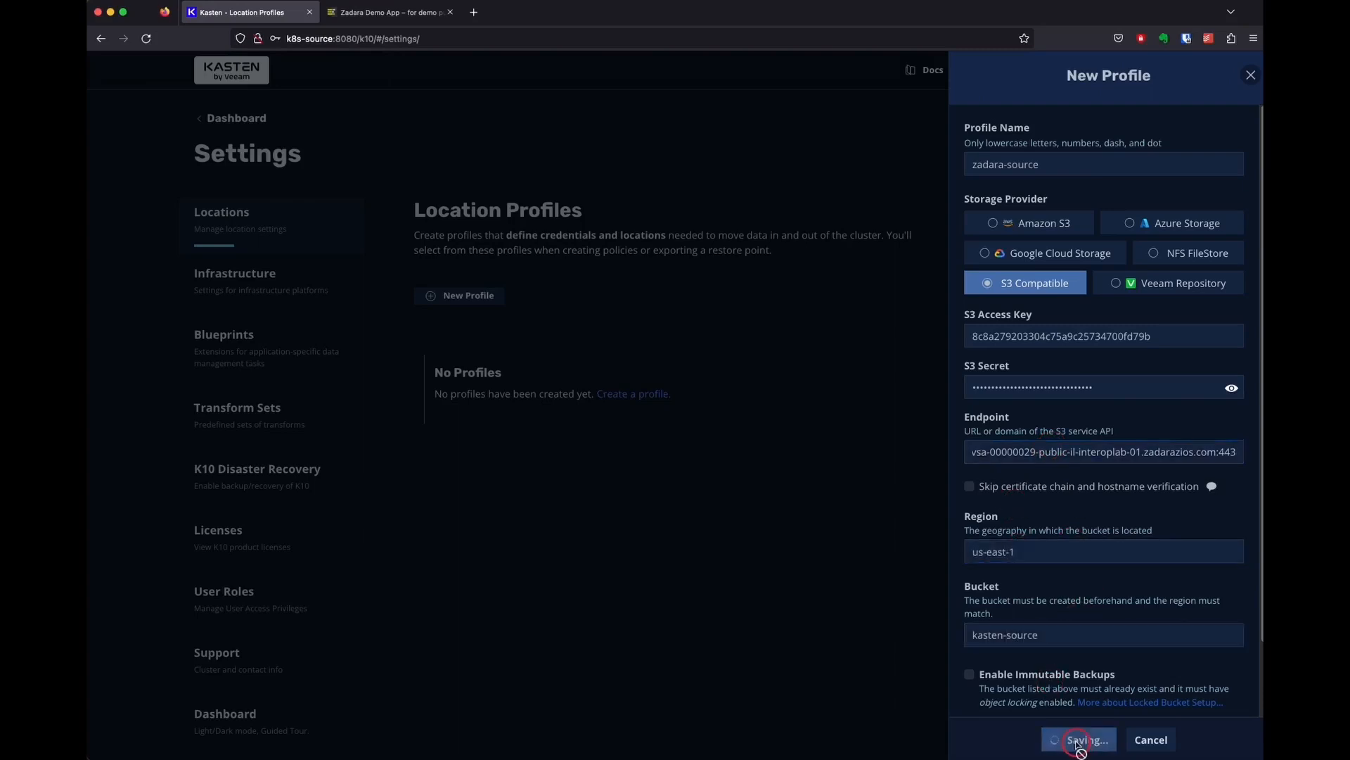
From the applications list, start a wordpress-backup snapshot policy for wordpress with a daily backup frequency
click(235, 119)
click(415, 14)
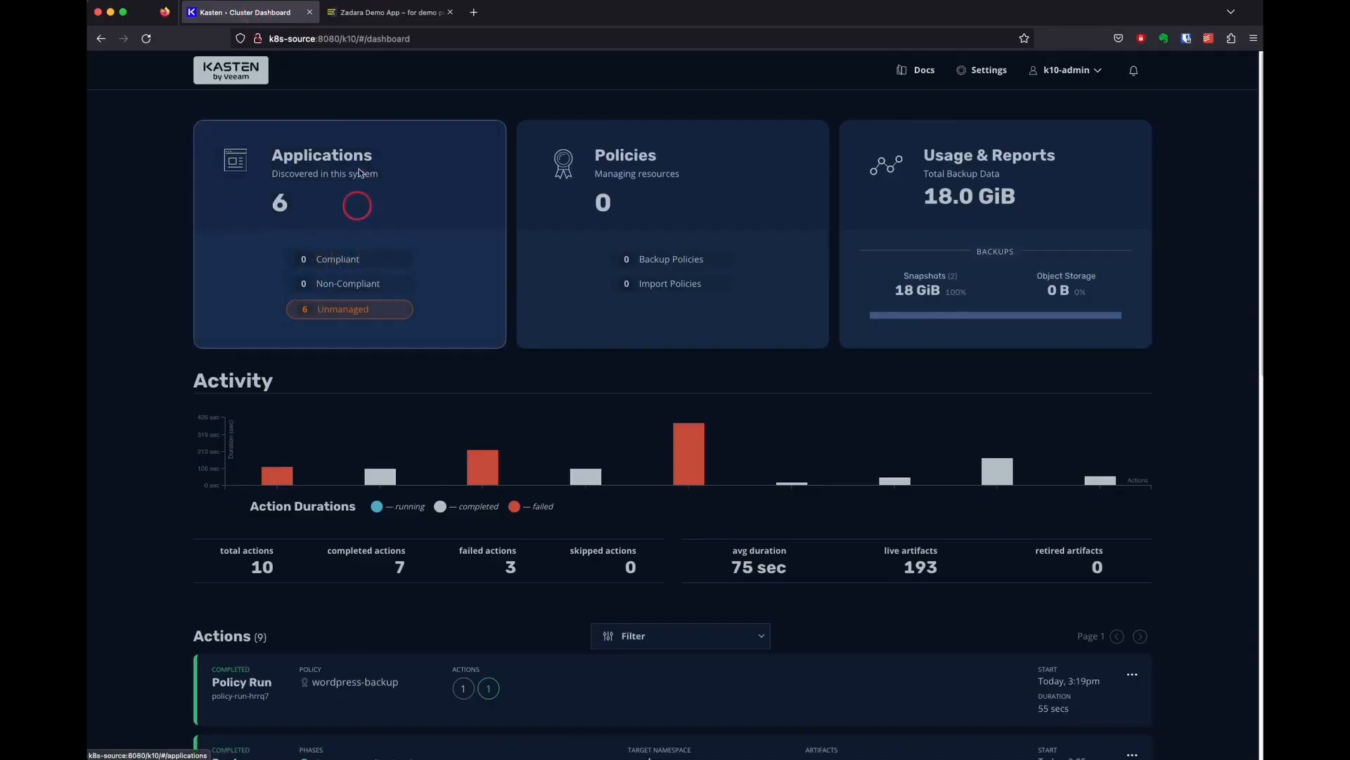
click(357, 206)
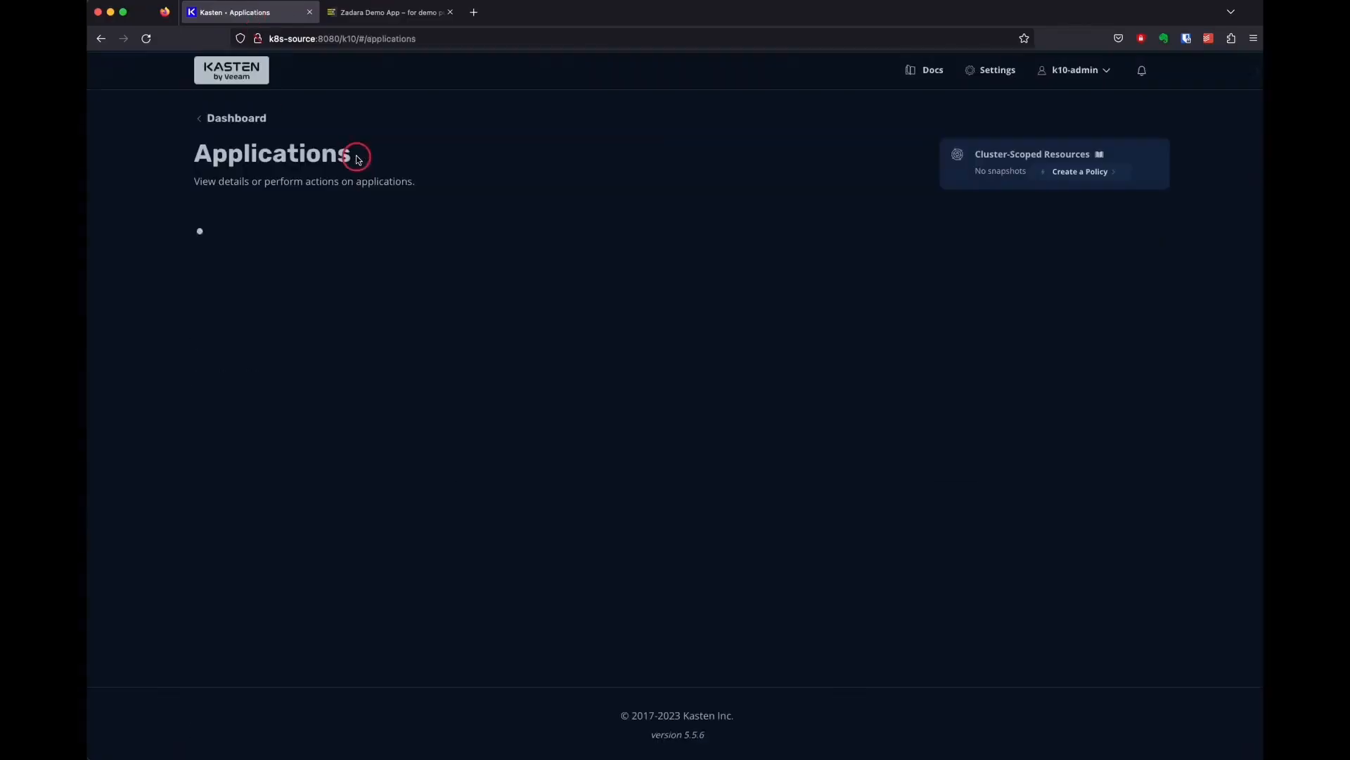
click(918, 578)
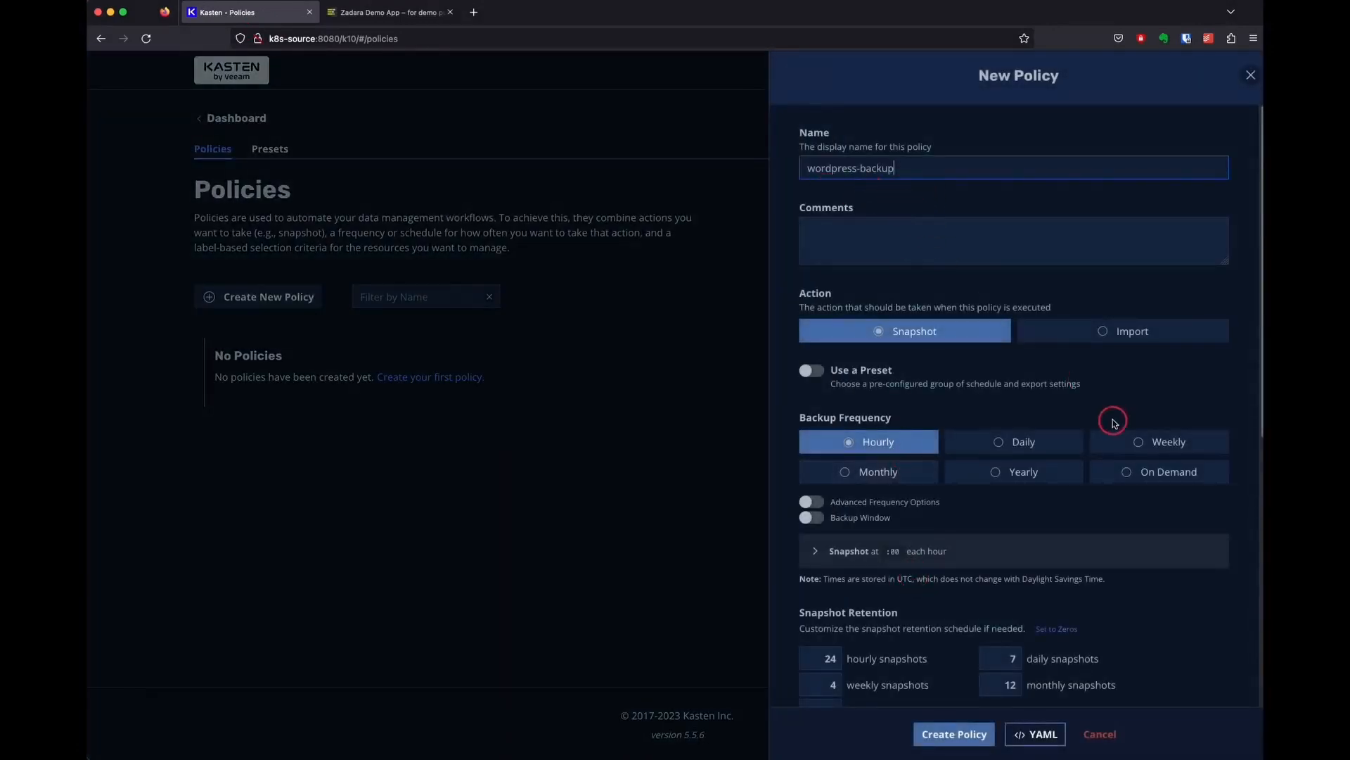
click(1054, 441)
Enable backups via snapshot exports with zadara-source as the export location profile and create the policy
scroll(1189, 643, down, 3)
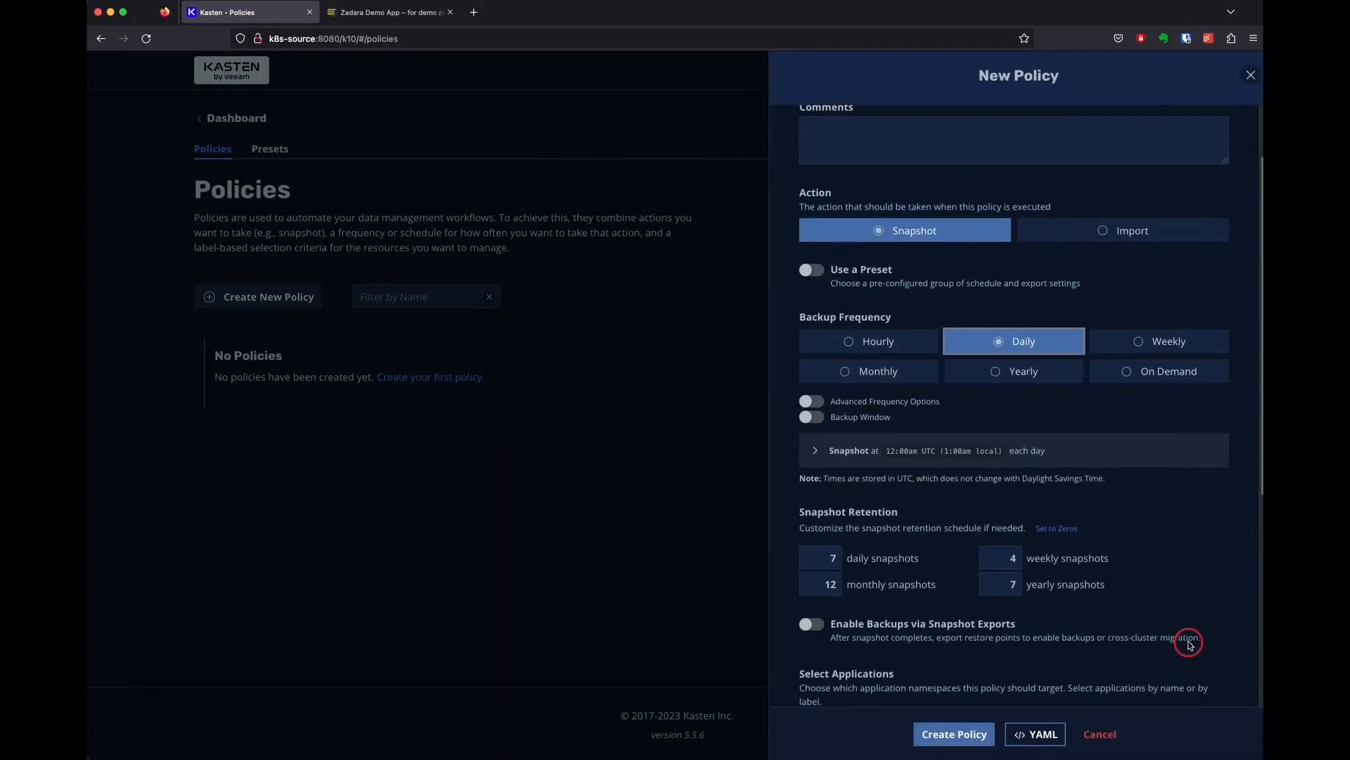
click(812, 552)
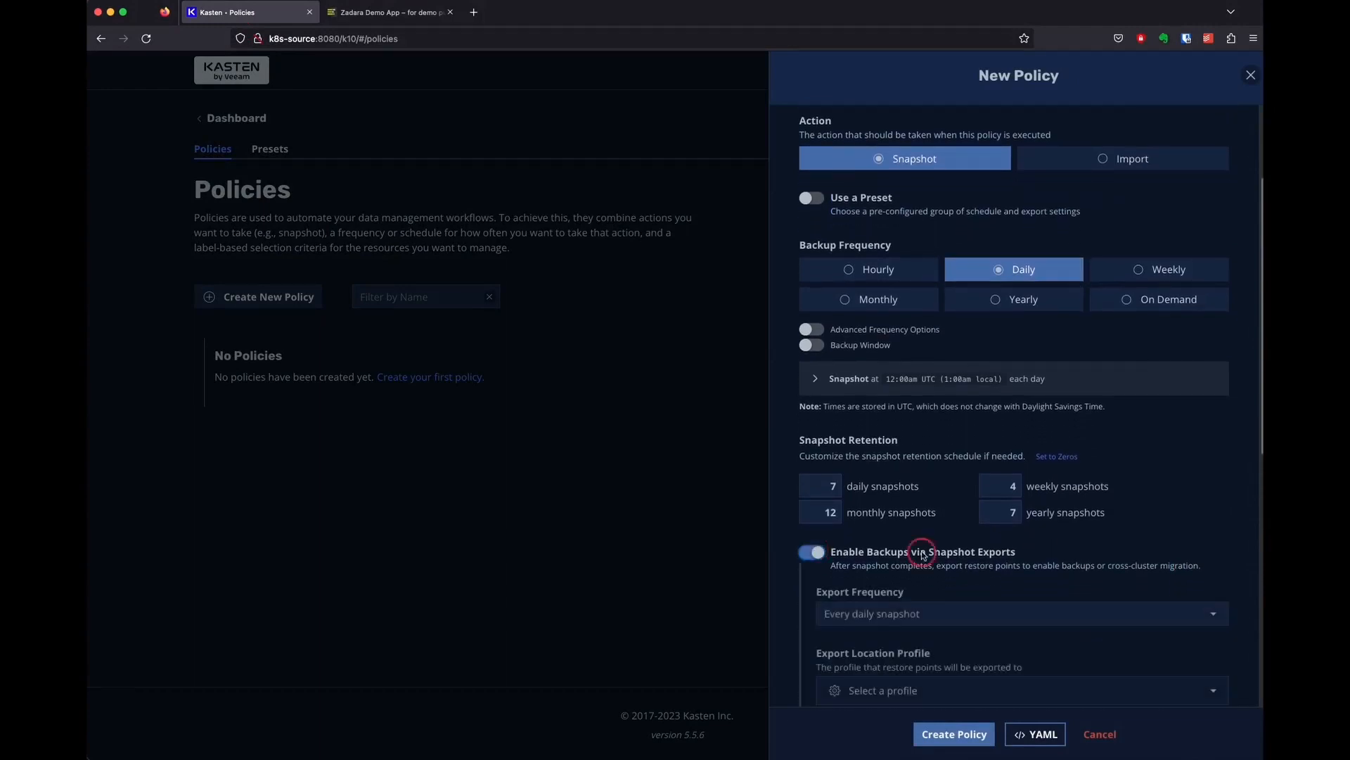
scroll(1066, 599, down, 3)
click(1047, 531)
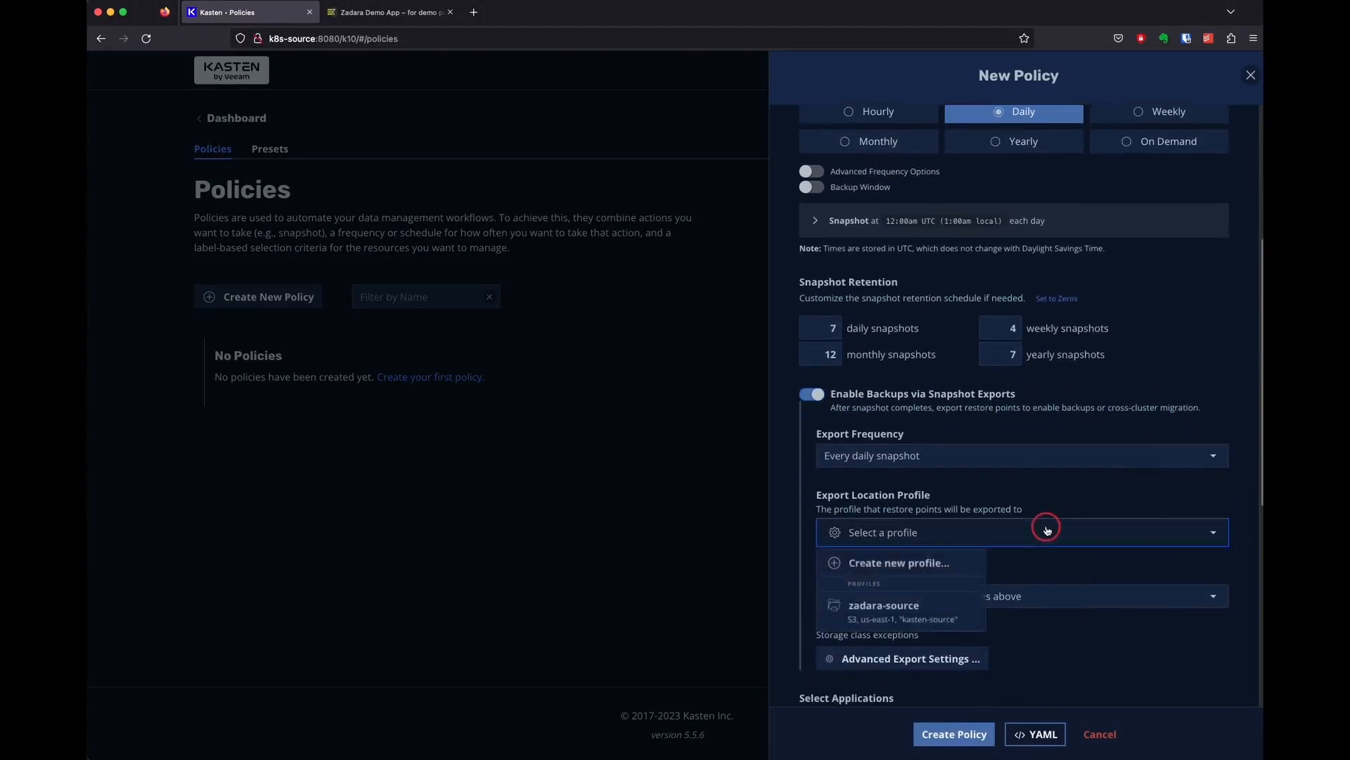
click(904, 624)
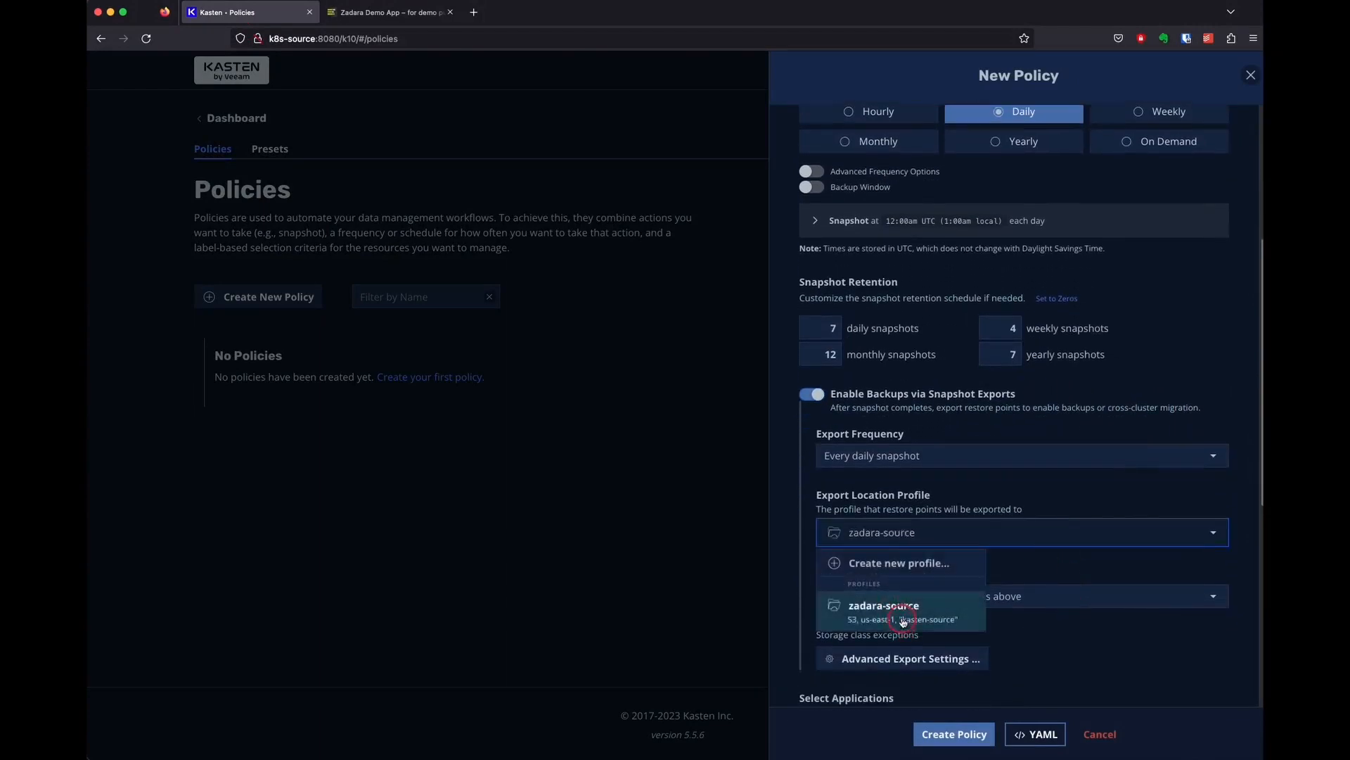
click(966, 736)
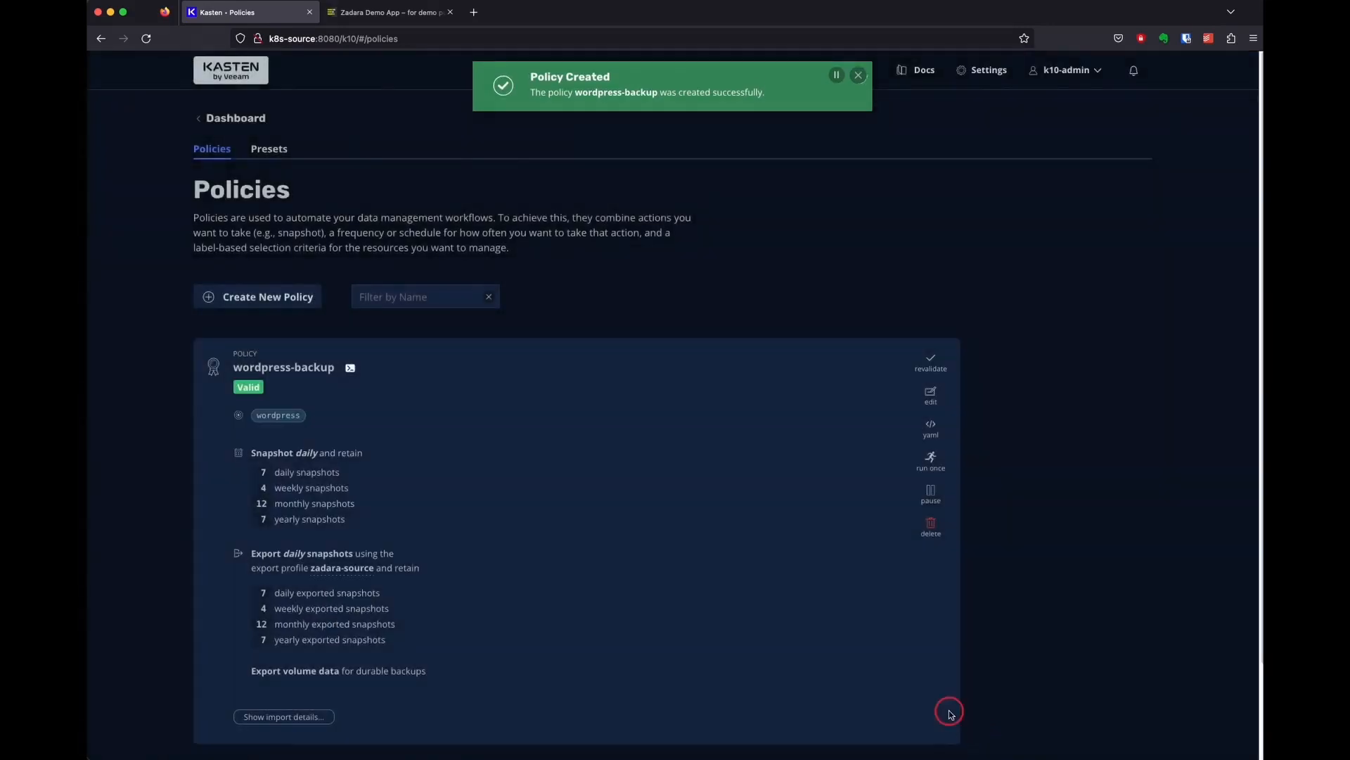
Run the wordpress-backup policy once and open the dashboard to follow its activity
click(940, 464)
click(601, 505)
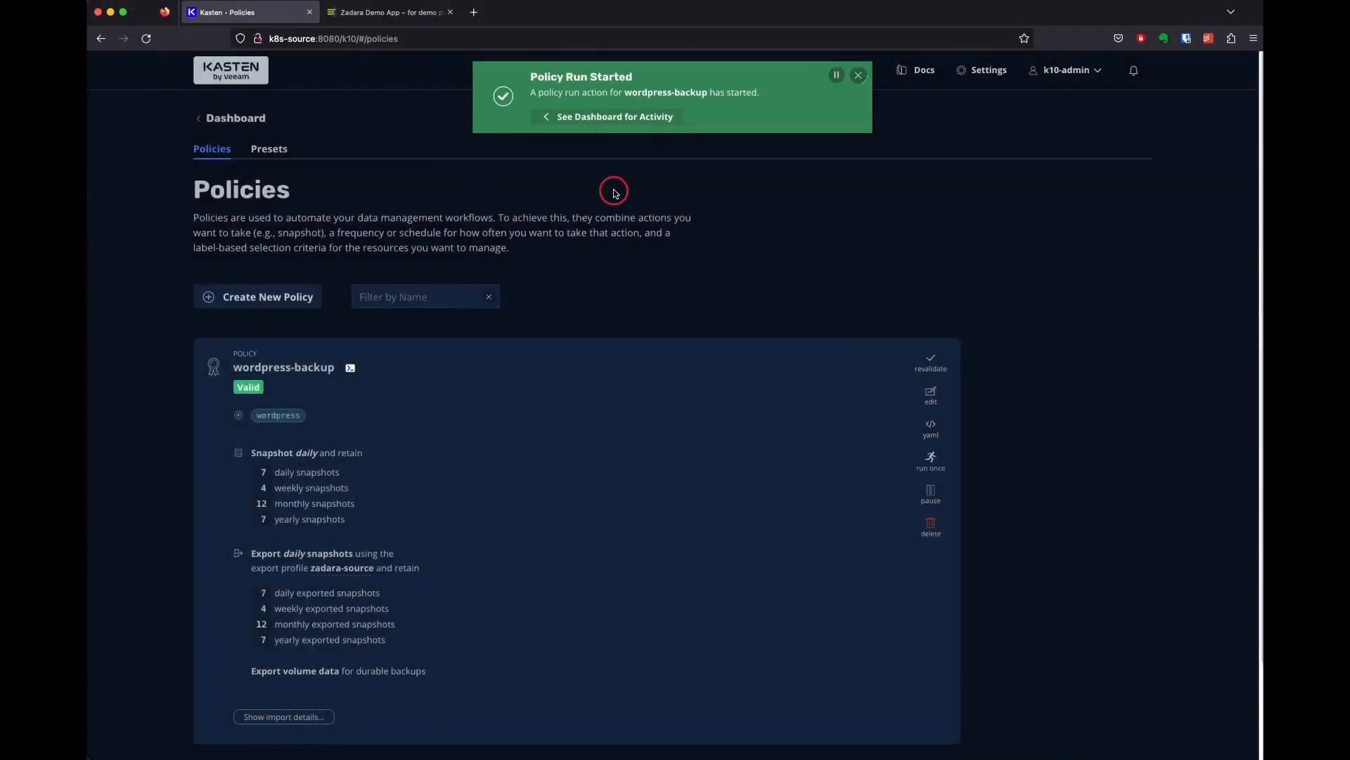
click(614, 116)
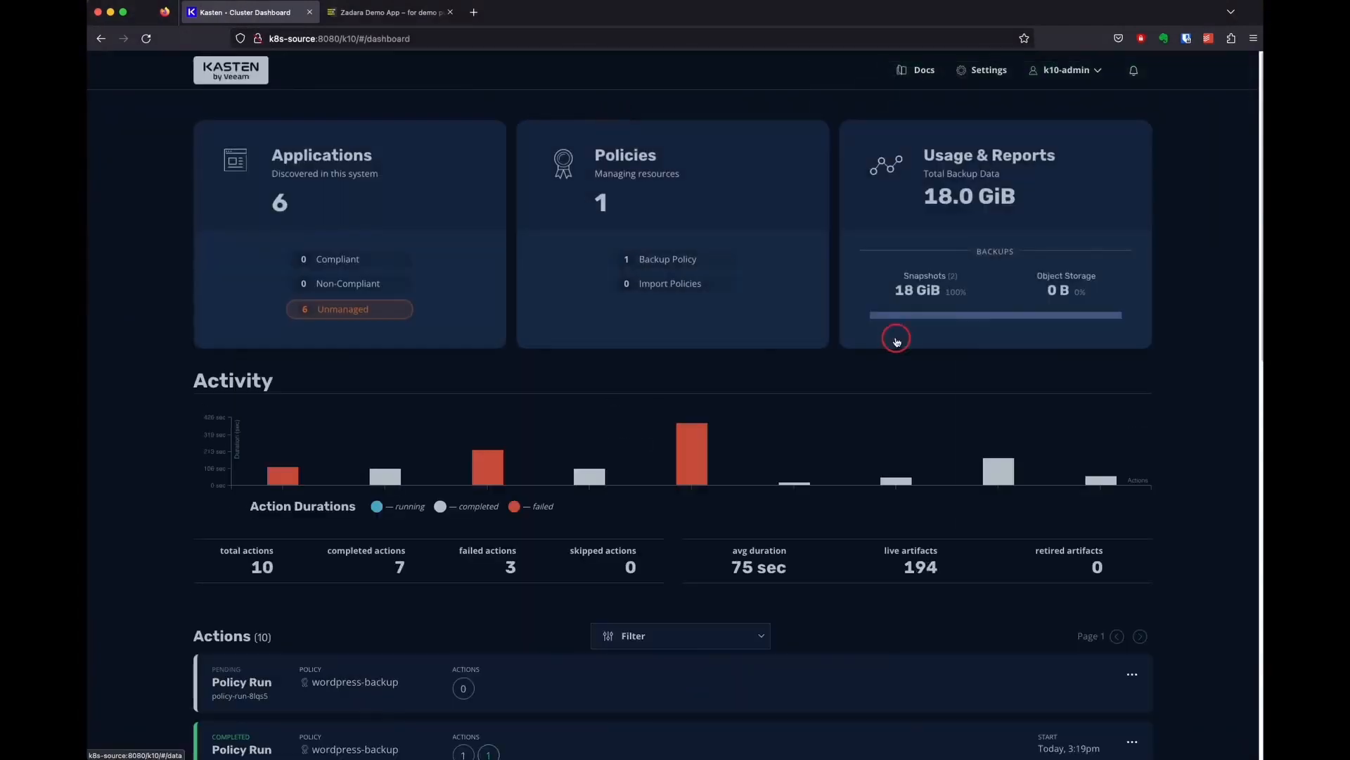
scroll(779, 610, down, 2)
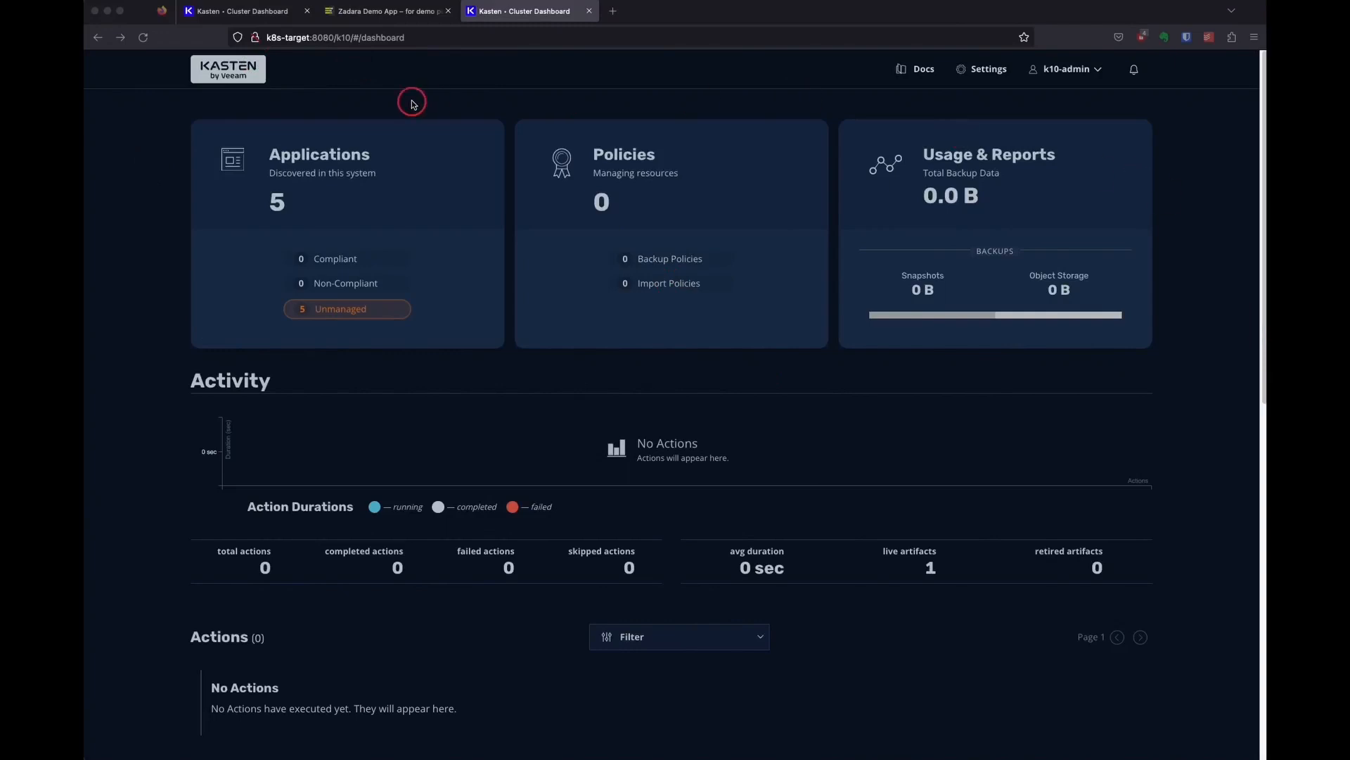
In the k8s-target cluster's settings, start a location profile named zadara-source with S3 Compatible as storage provider
click(983, 69)
click(983, 69)
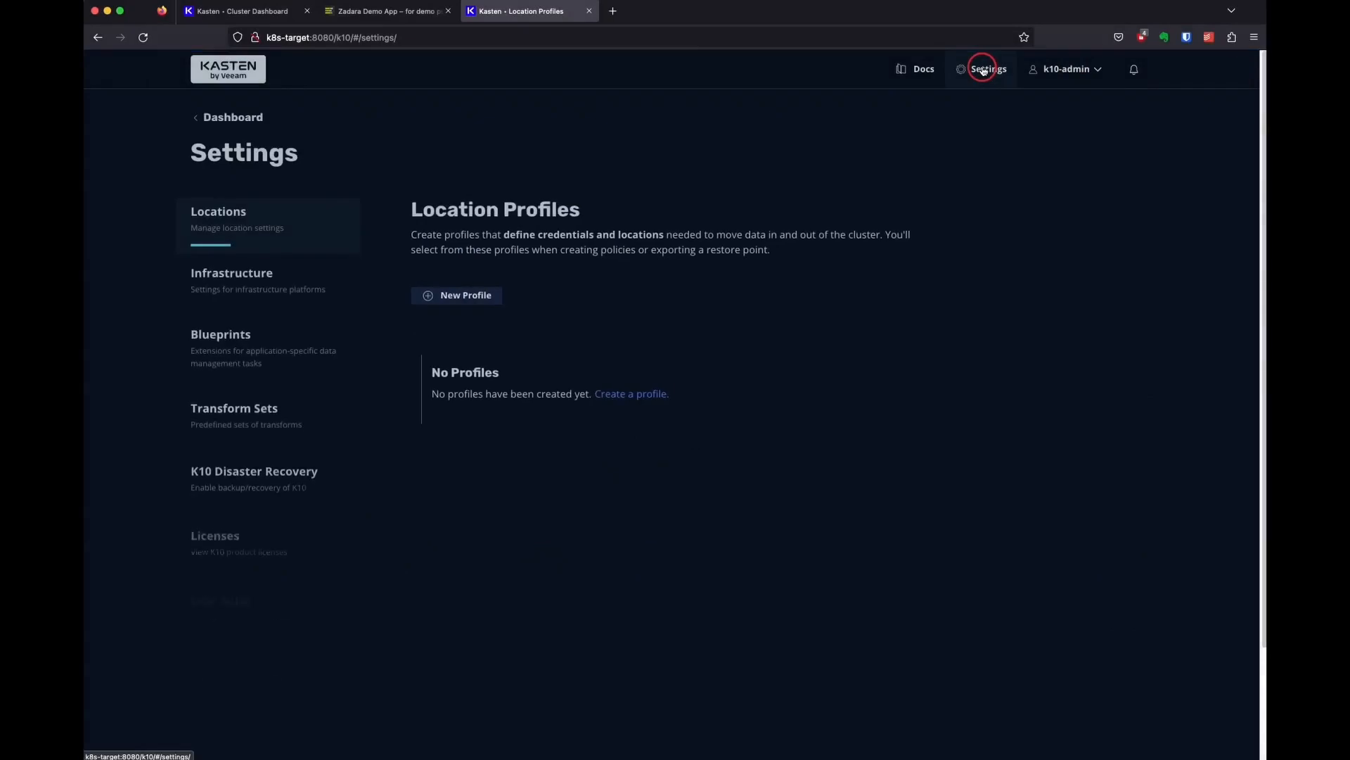
click(441, 294)
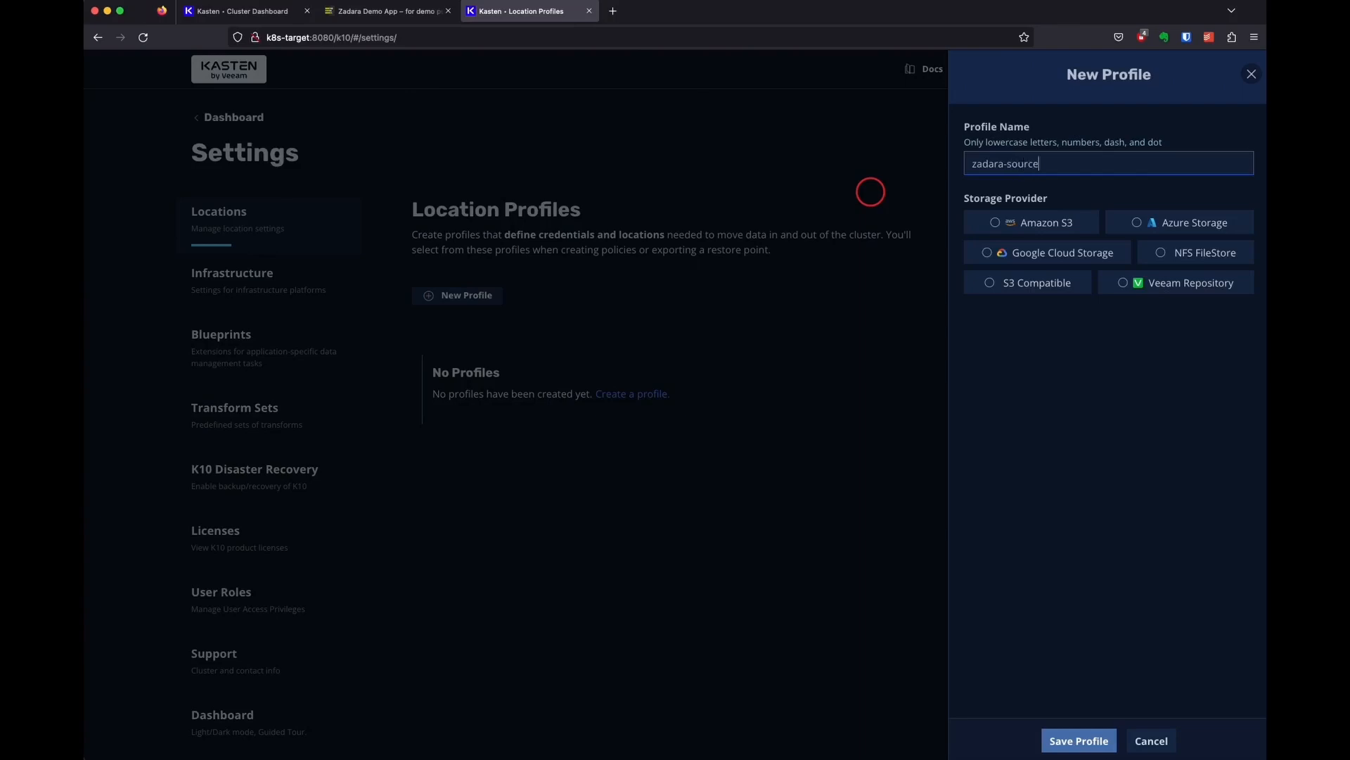
click(1051, 285)
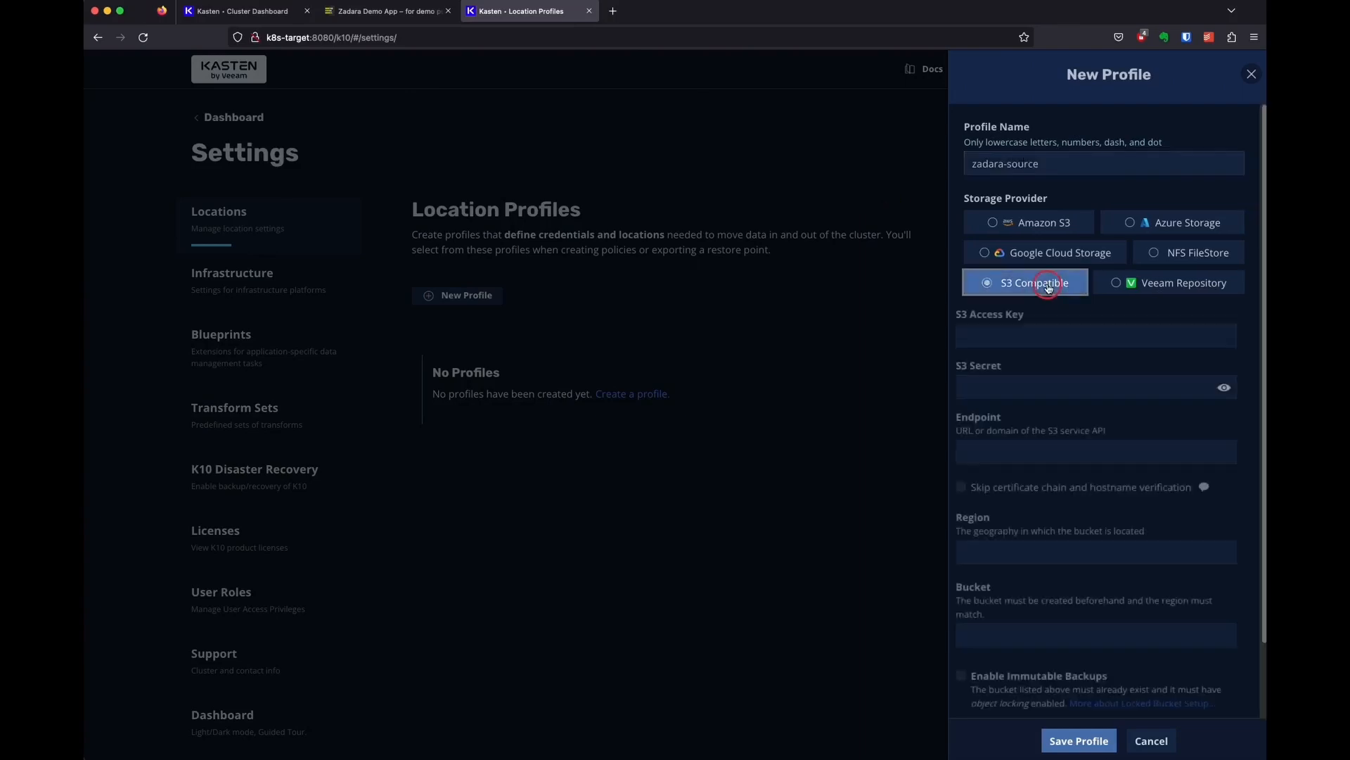
Paste the S3 access key and the S3 secret into the target cluster's new profile
click(1052, 325)
key(super+v)
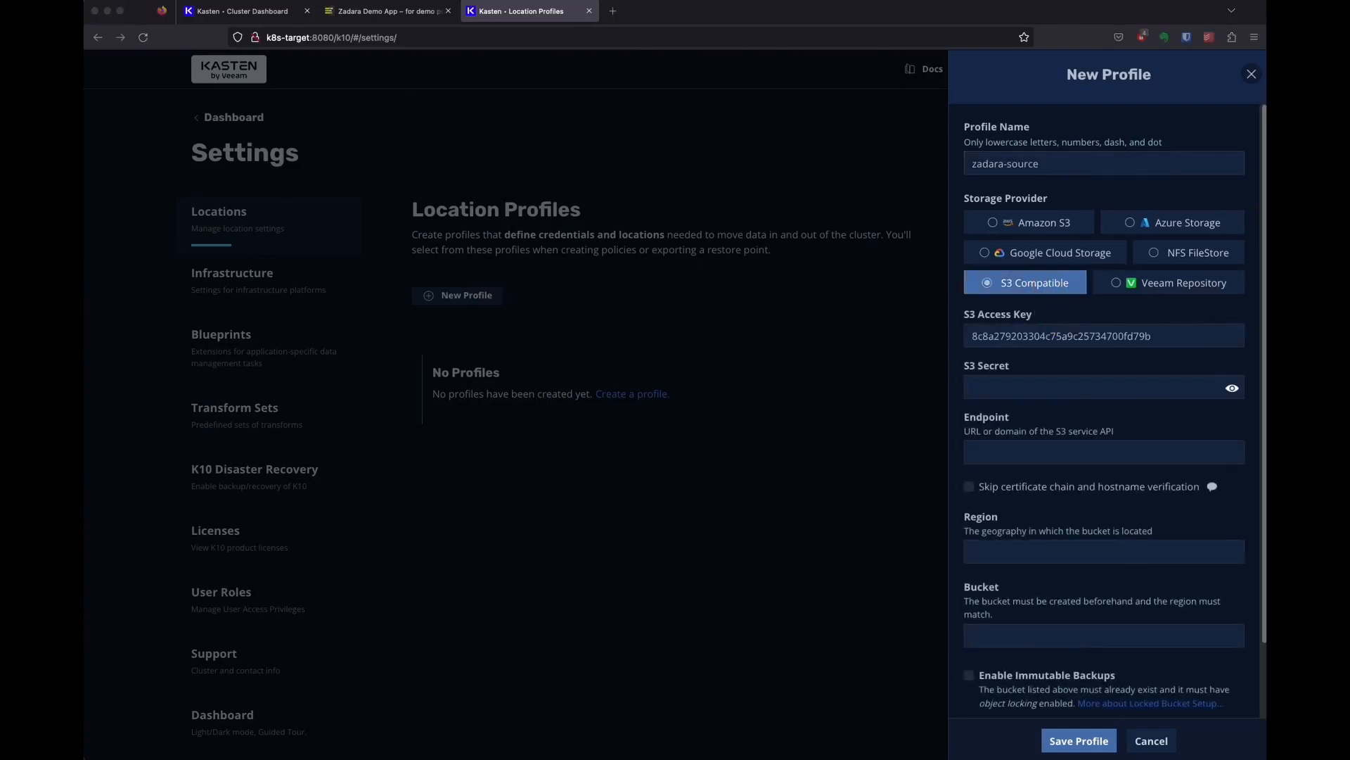
click(1153, 392)
key(super+v)
Set the target profile's endpoint to vsa-00000029-public-il-interoplab-01.zadarazios.com:443
click(1055, 451)
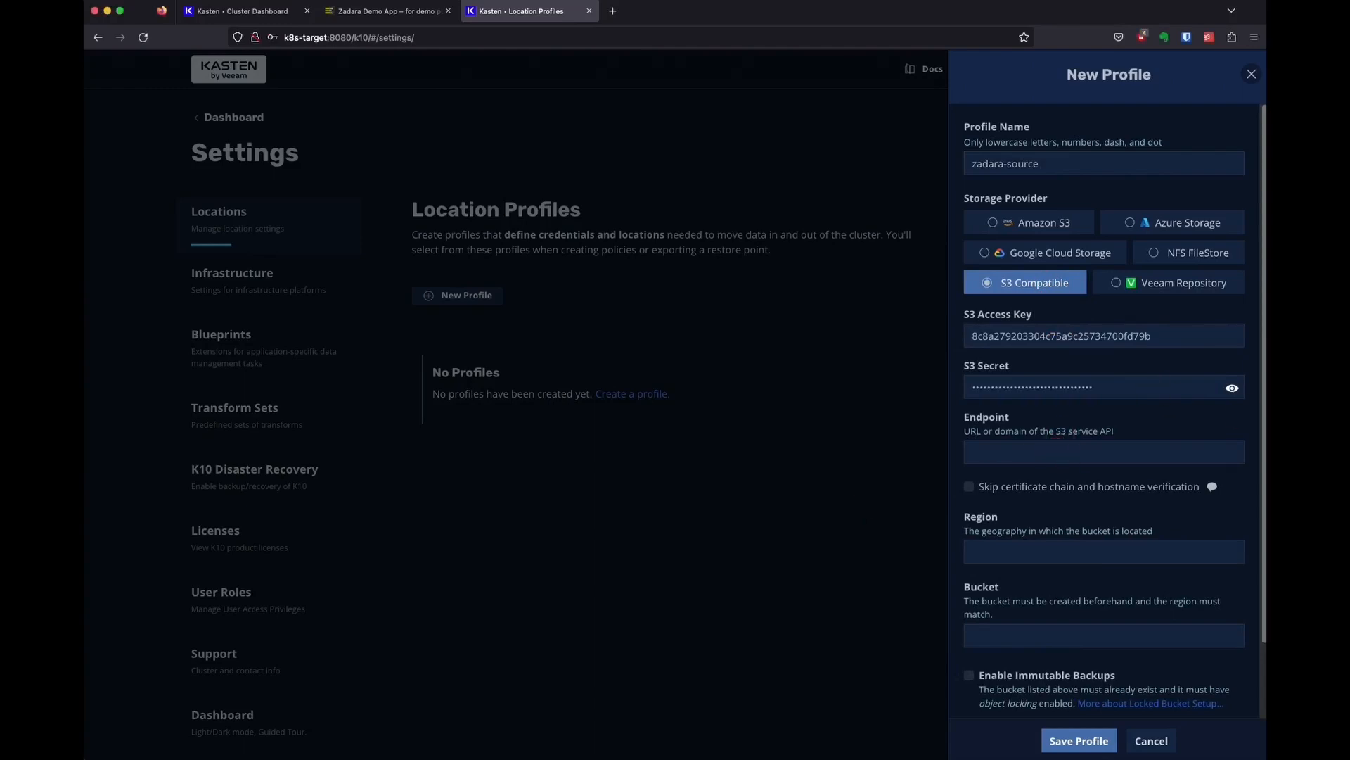
key(super+Tab)
click(1145, 452)
text(vsa-00000029-public-il-interoplab01.zadarazios.com)
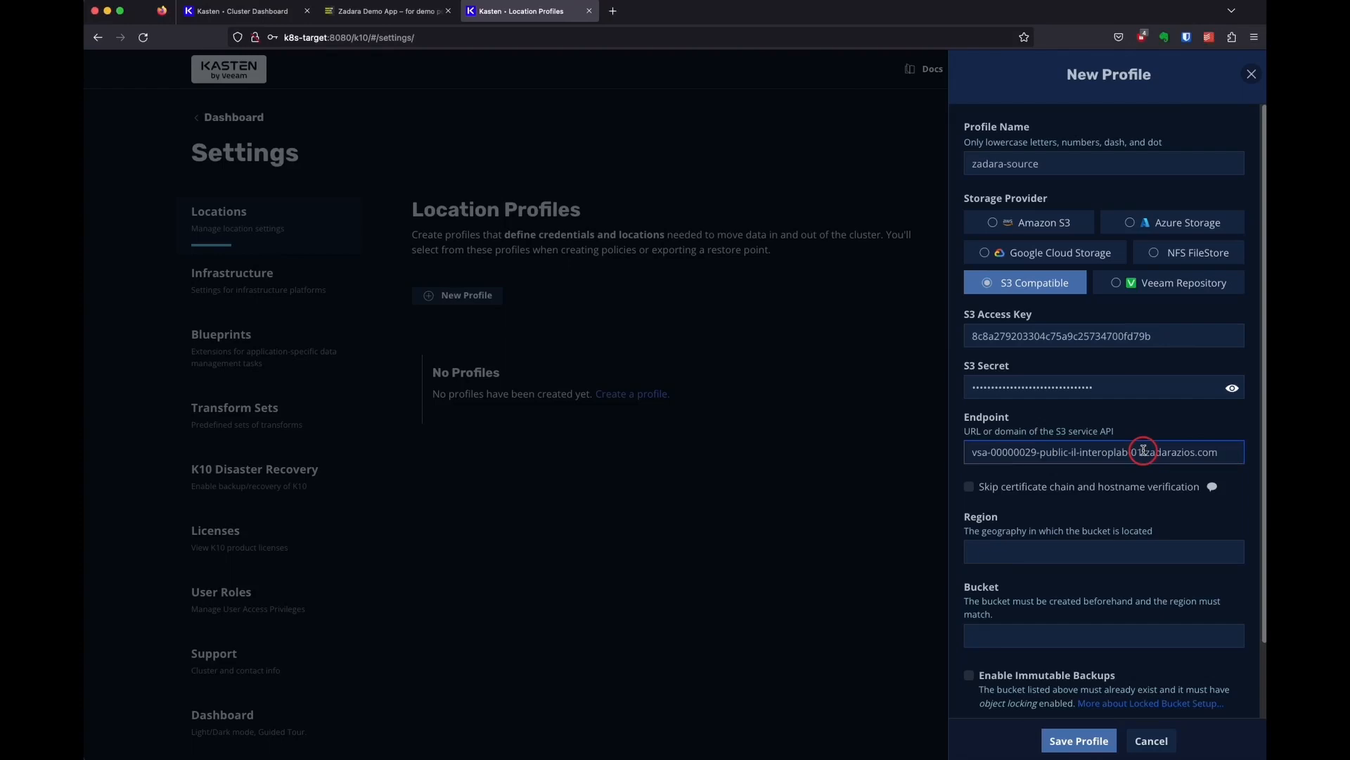
text(443)
Set the target profile's region to us-east-1 and bucket to kasten-source, and save the profile
click(1092, 550)
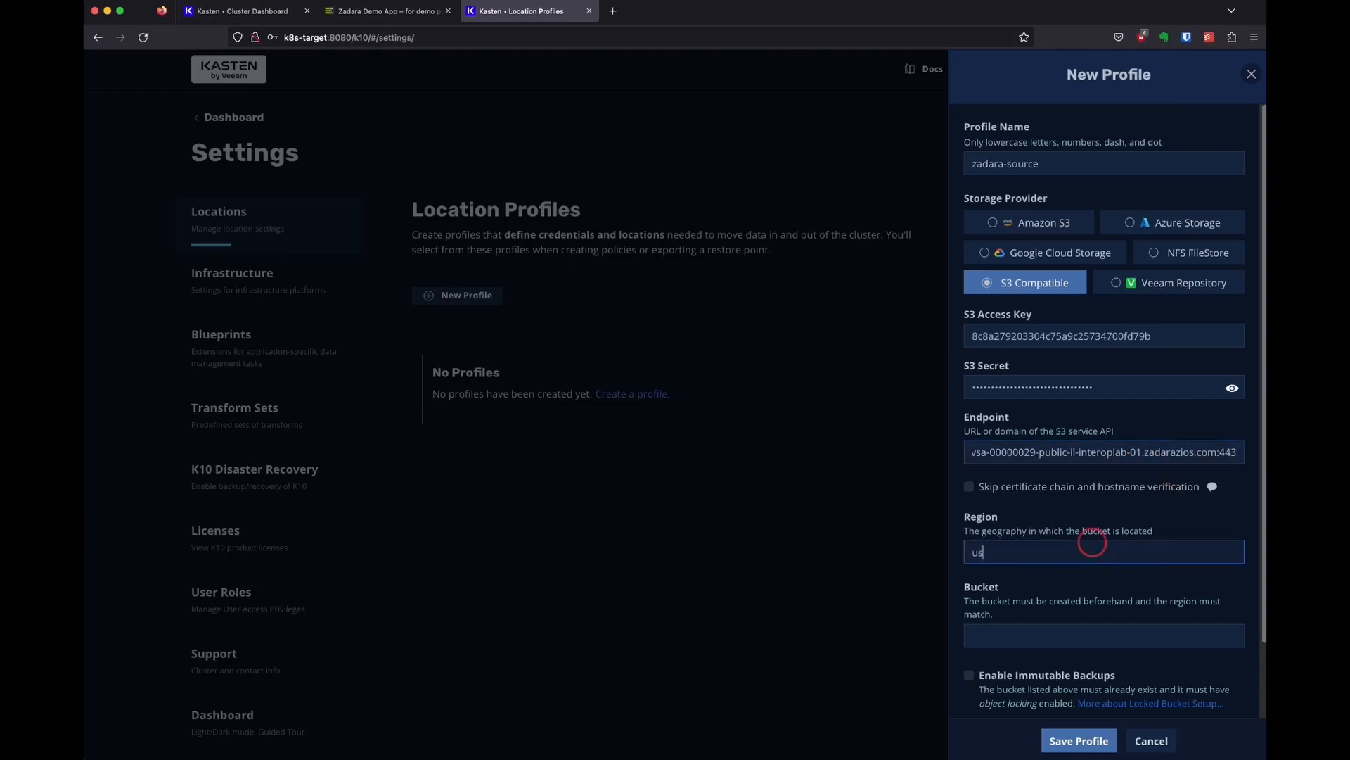
text(us-east-1)
click(1070, 642)
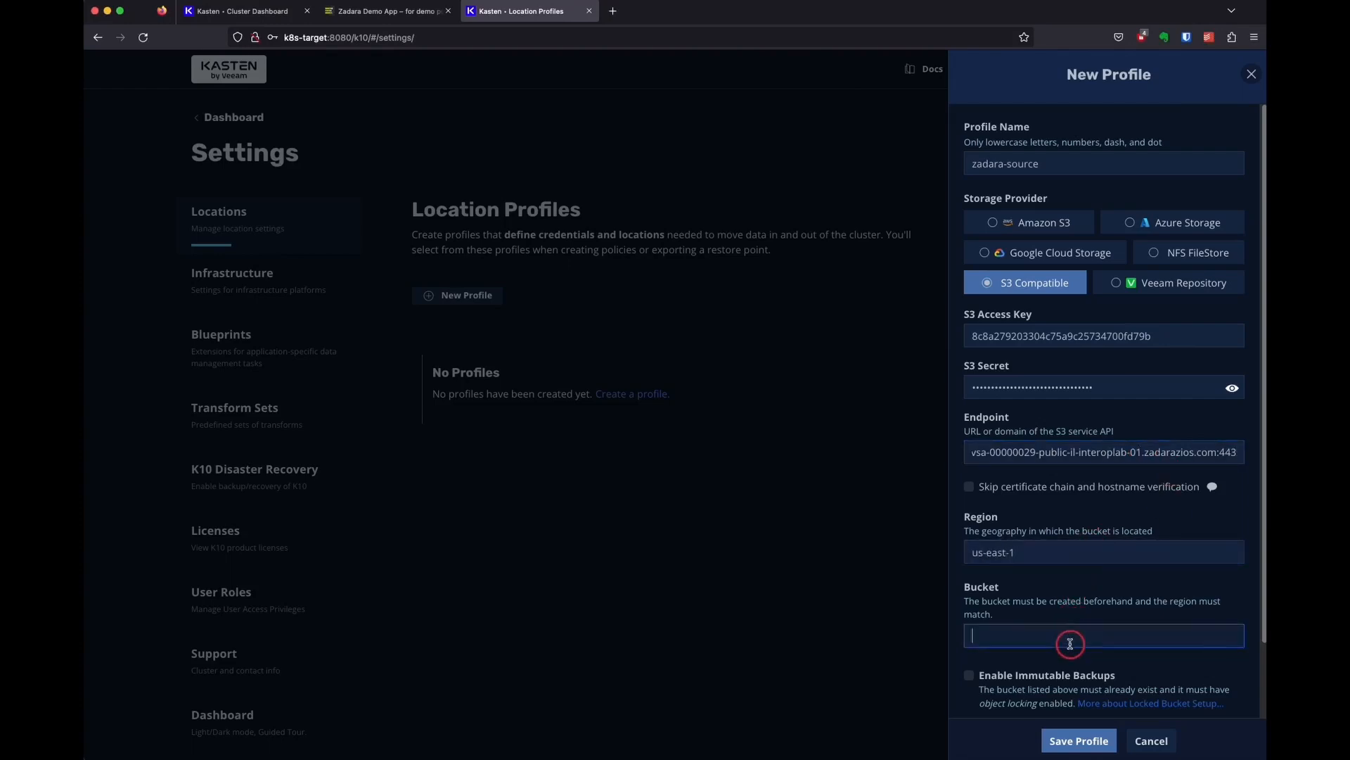
text(kasten-source)
click(1078, 740)
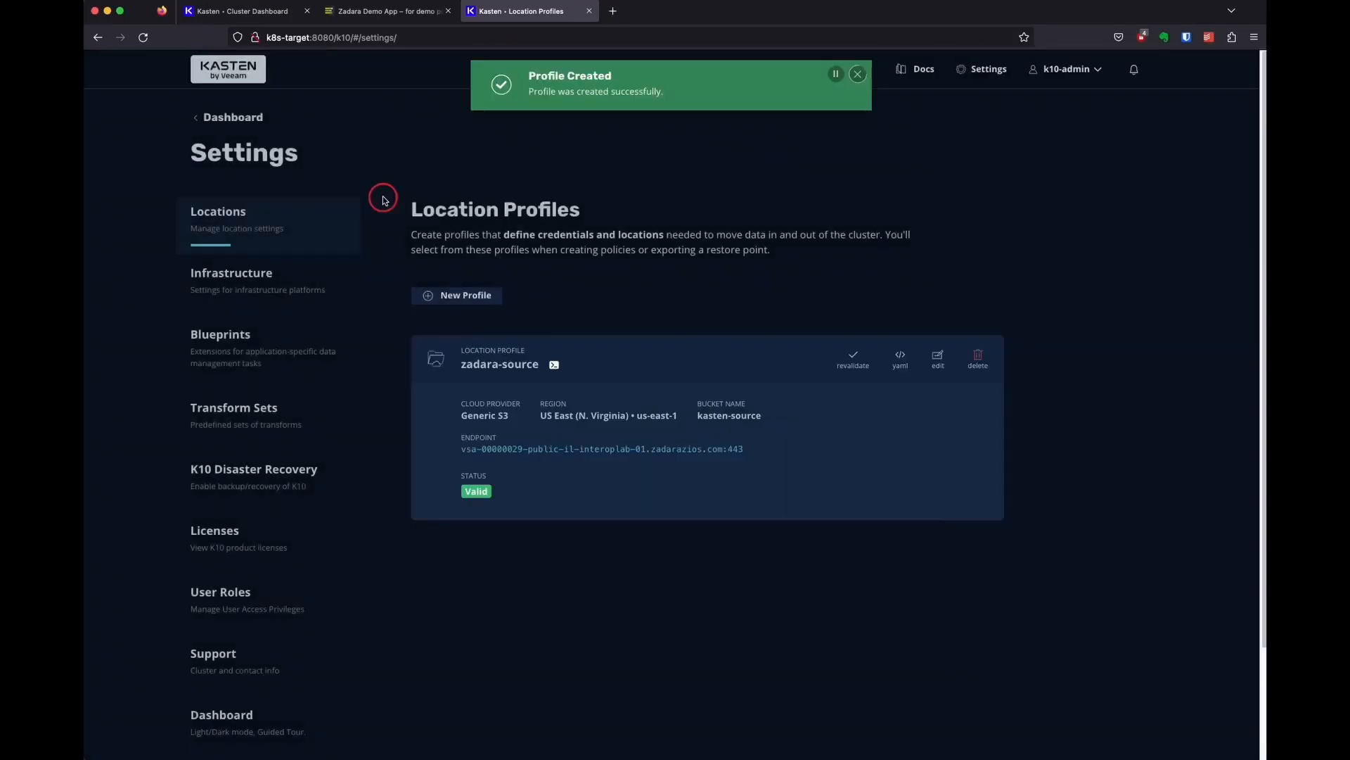
click(858, 75)
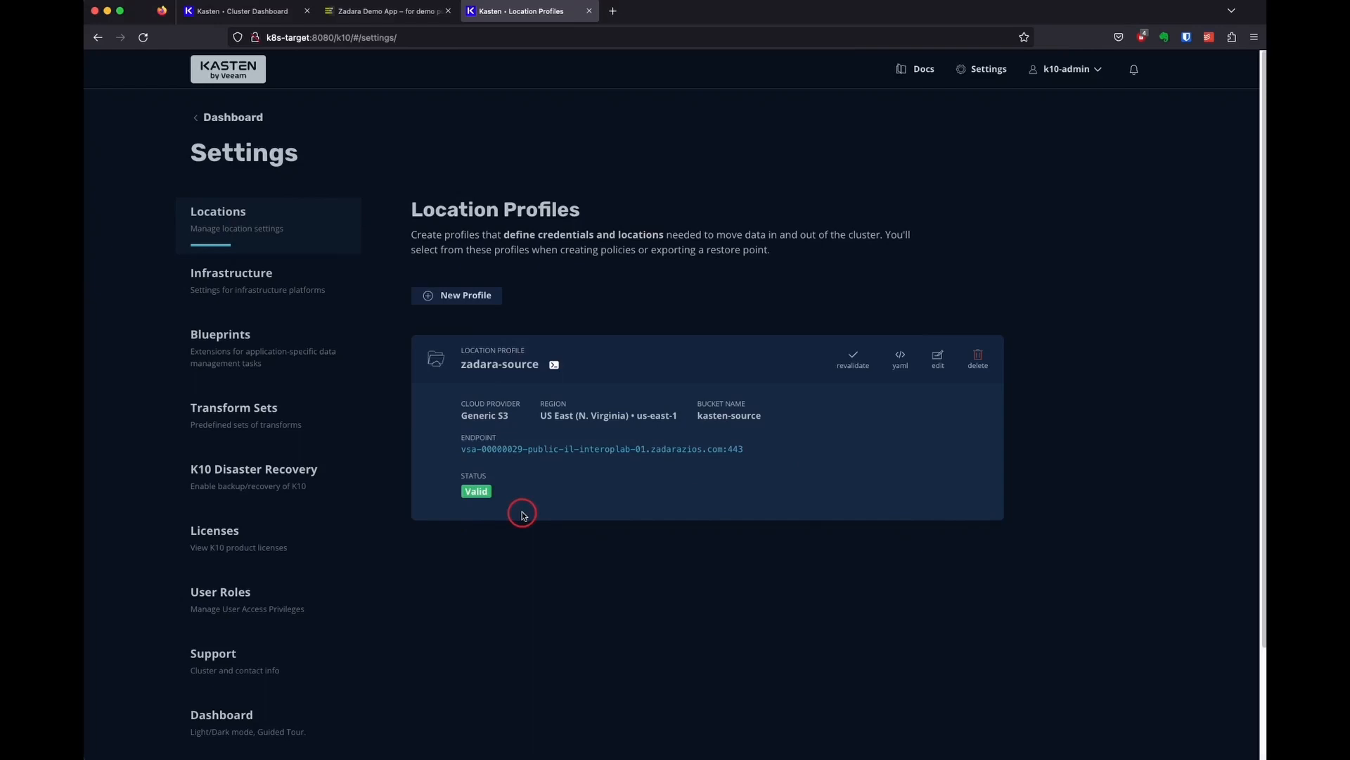
Switch to the k8s-source cluster and open the wordpress application's restore point from today, 12:08pm, for export
click(247, 117)
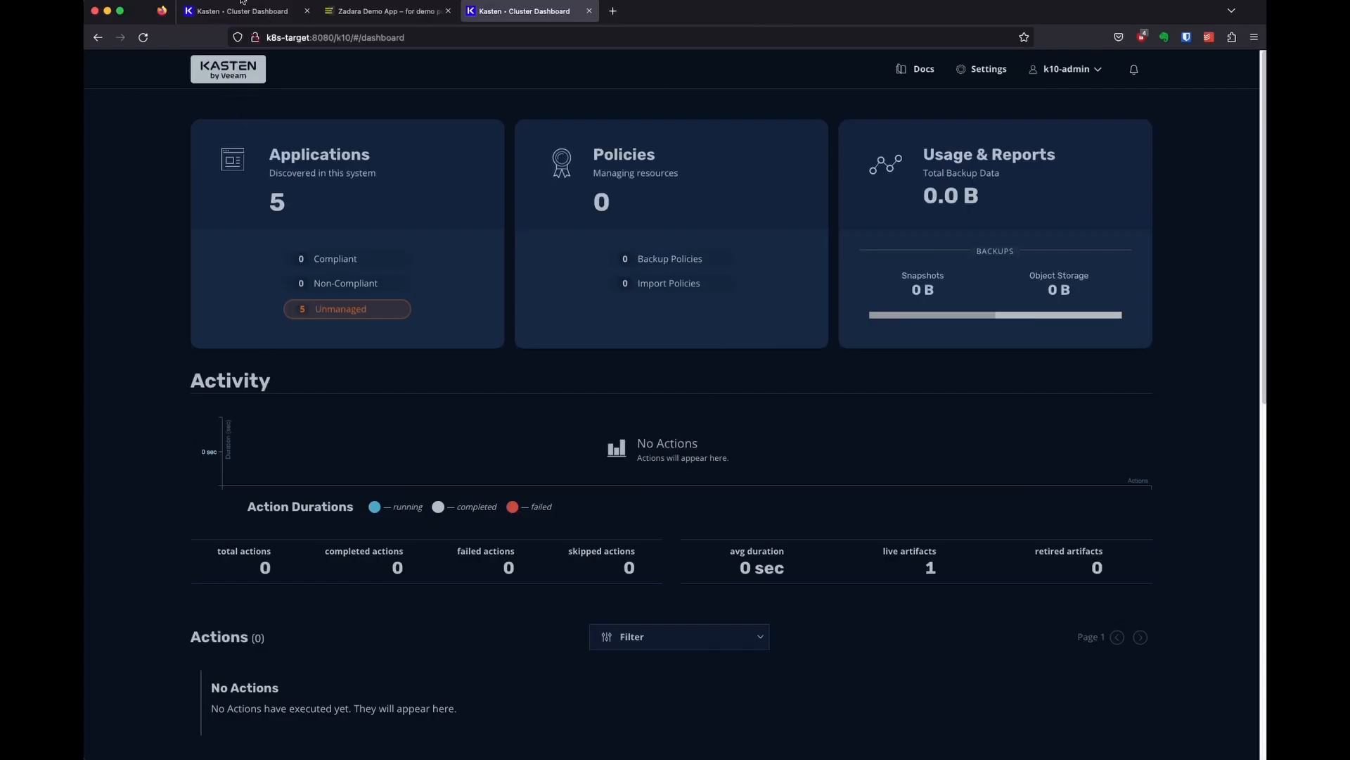
click(240, 17)
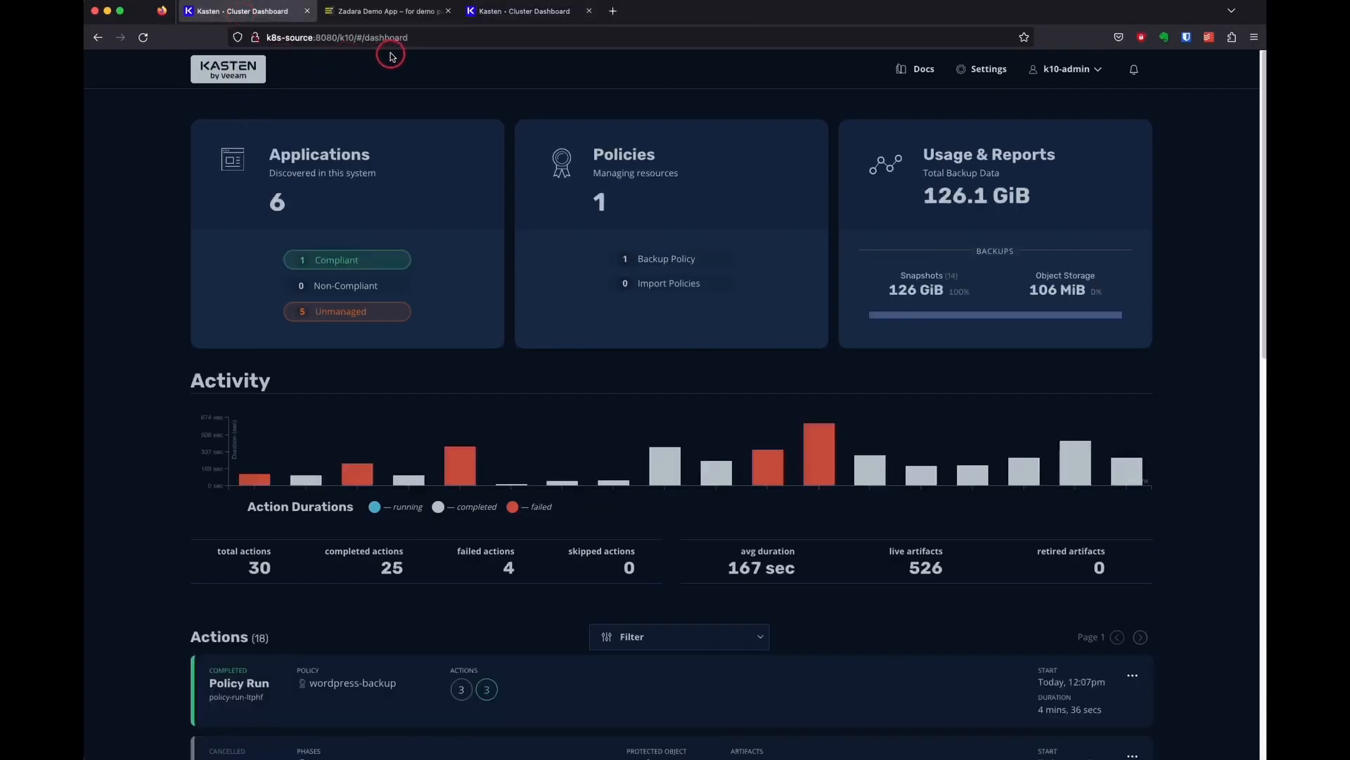
click(405, 198)
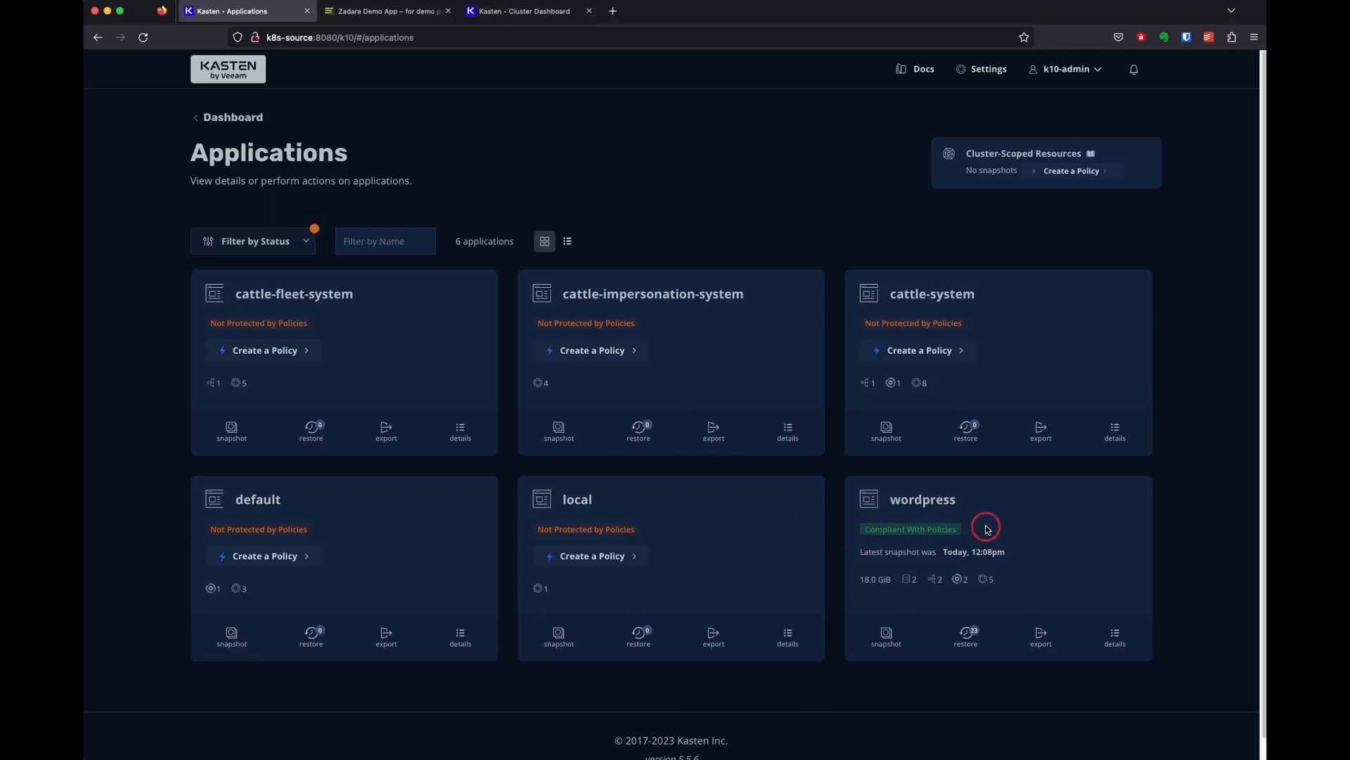
click(1041, 640)
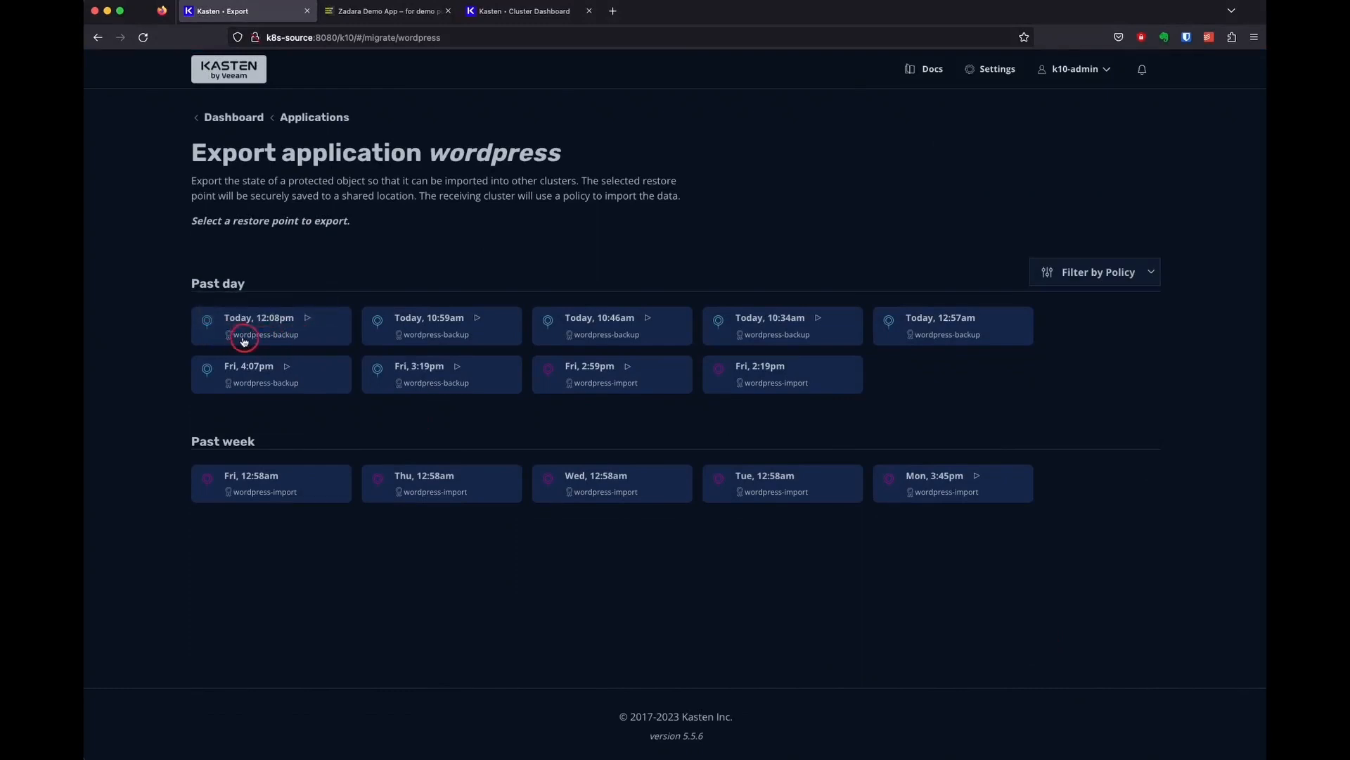
click(254, 333)
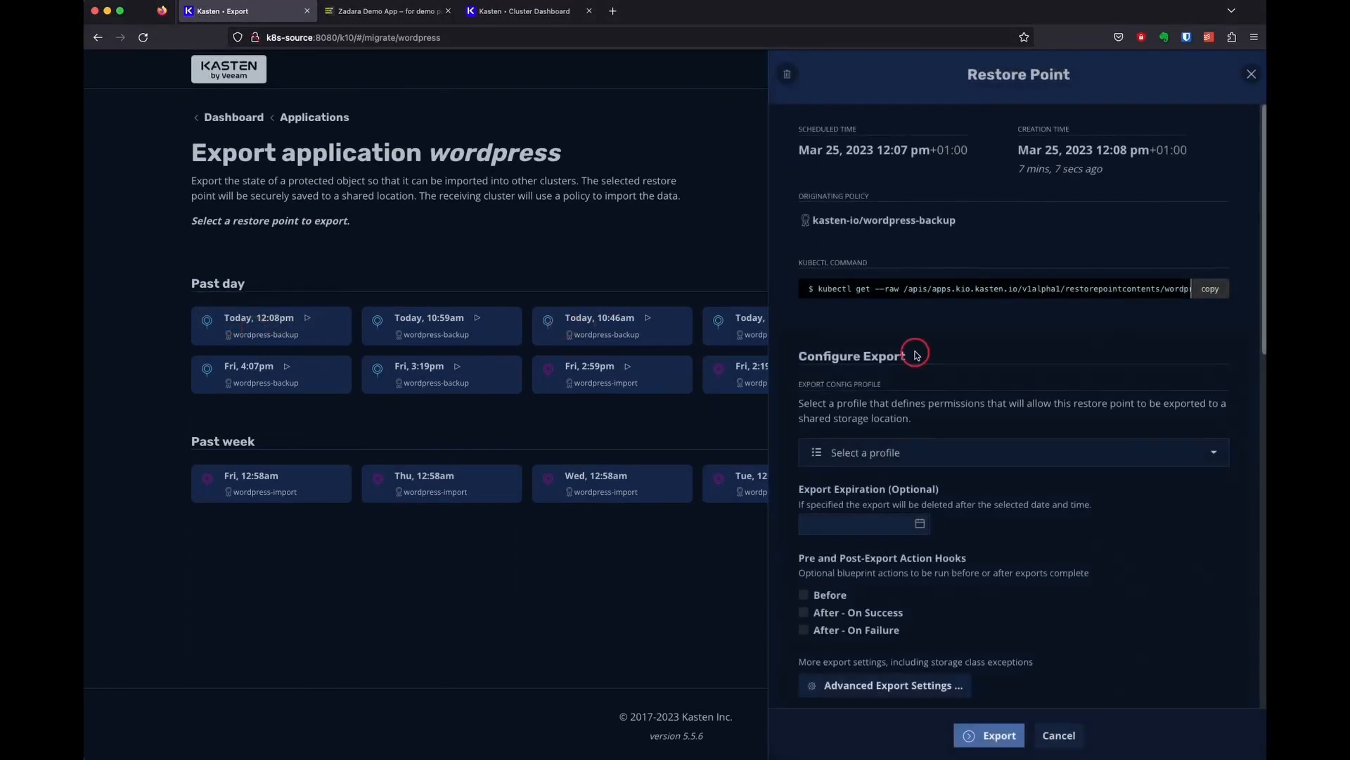
Export the wordpress restore point using the zadara-source profile
click(927, 457)
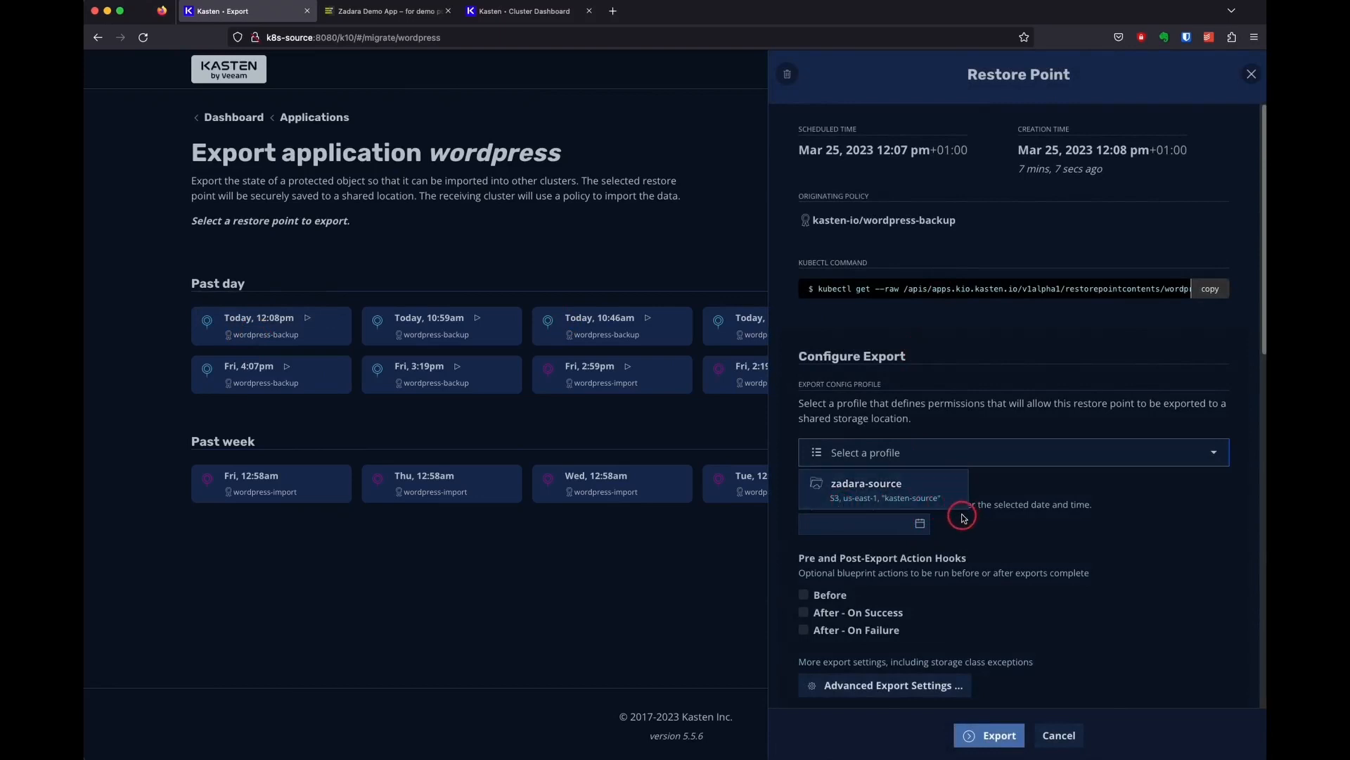
click(946, 496)
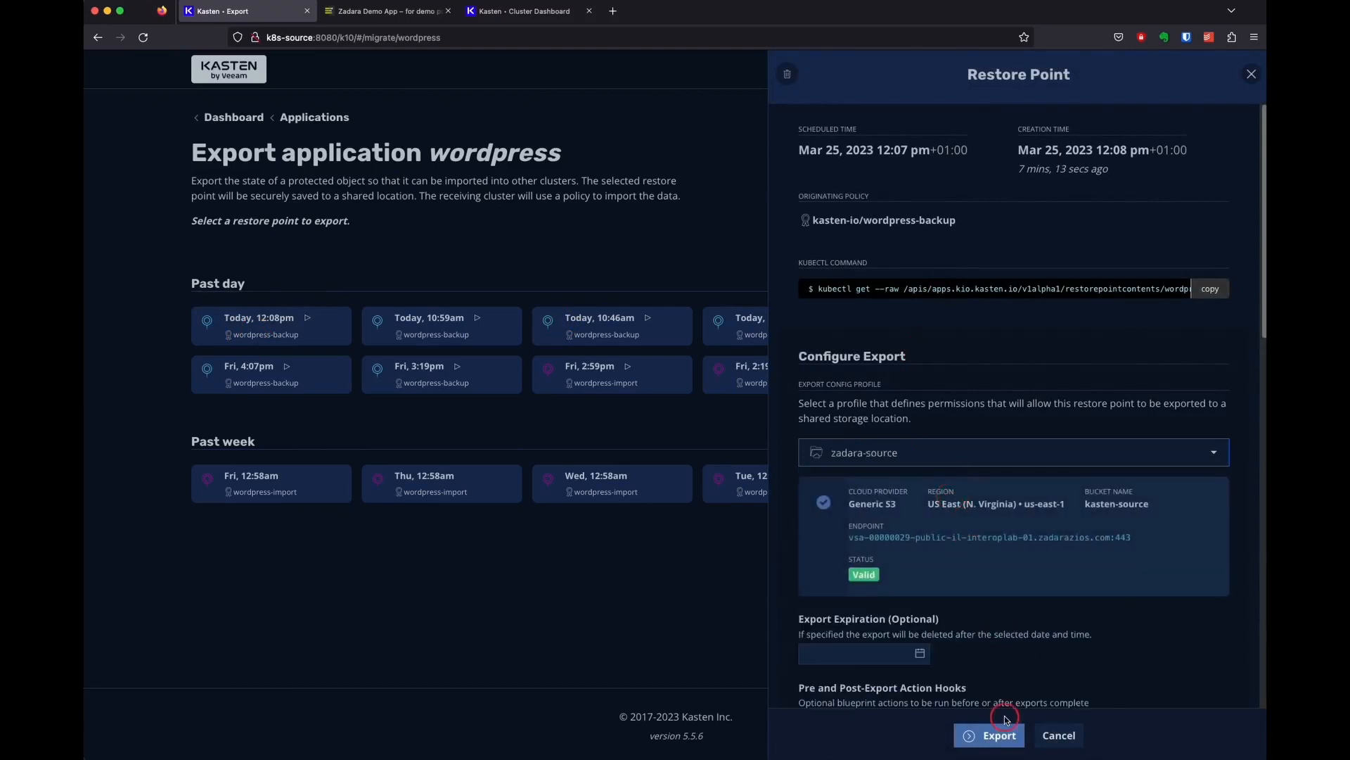
click(999, 747)
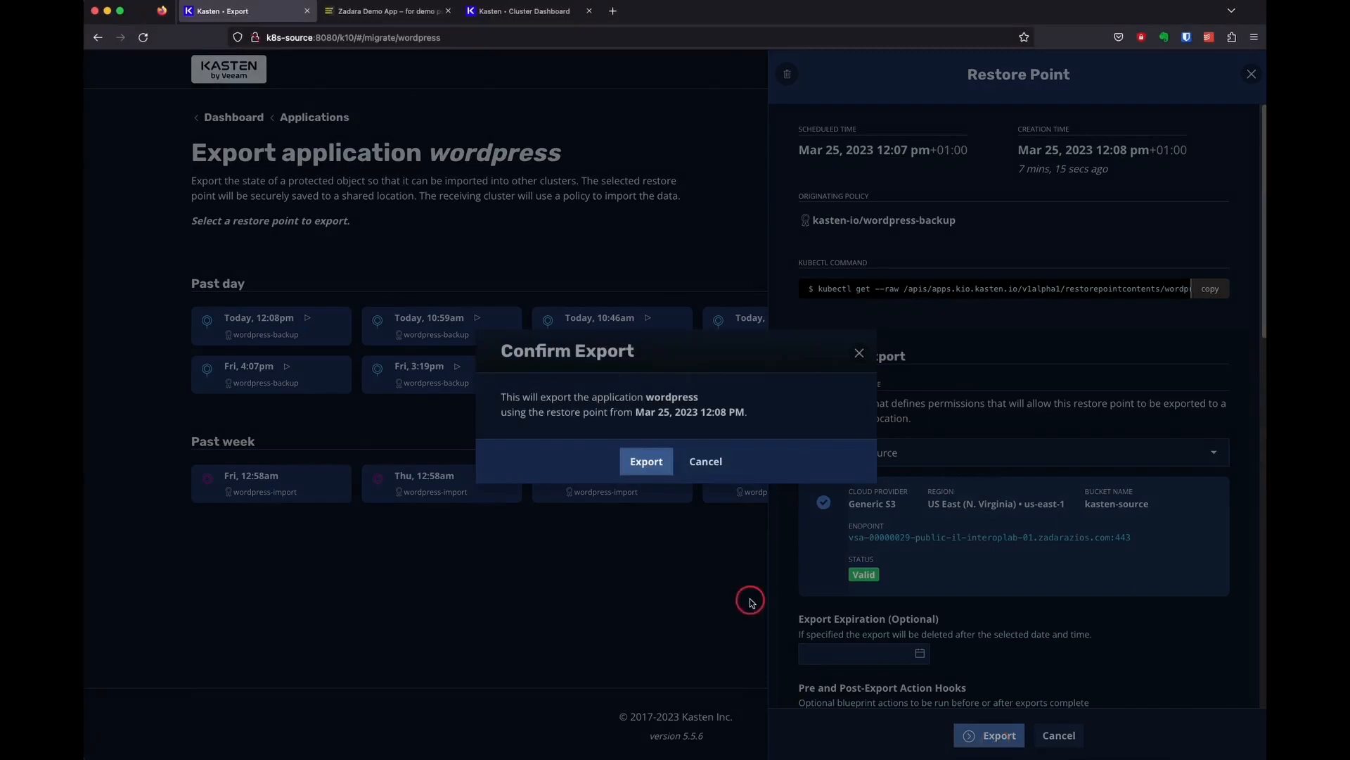
click(638, 463)
Copy the export's import text block to the clipboard and return to the source cluster's dashboard
click(678, 383)
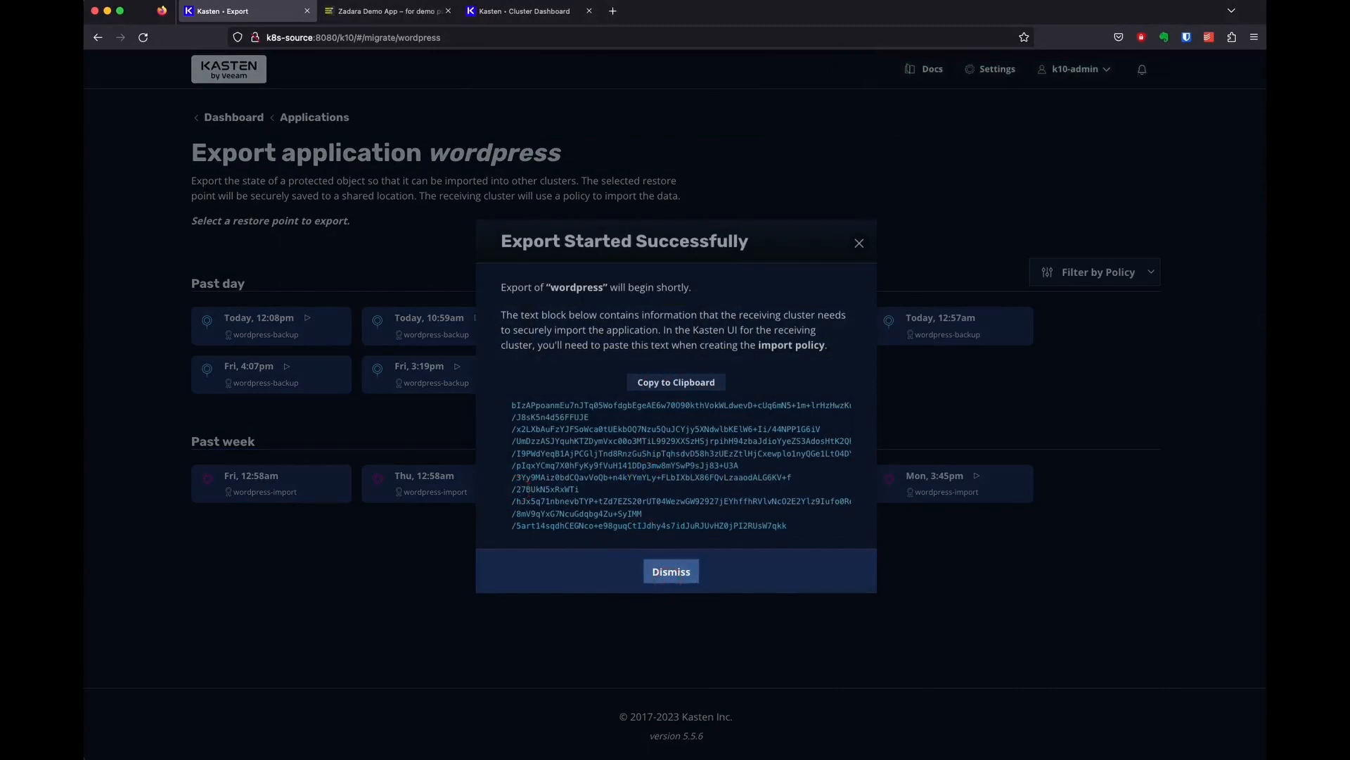
click(672, 576)
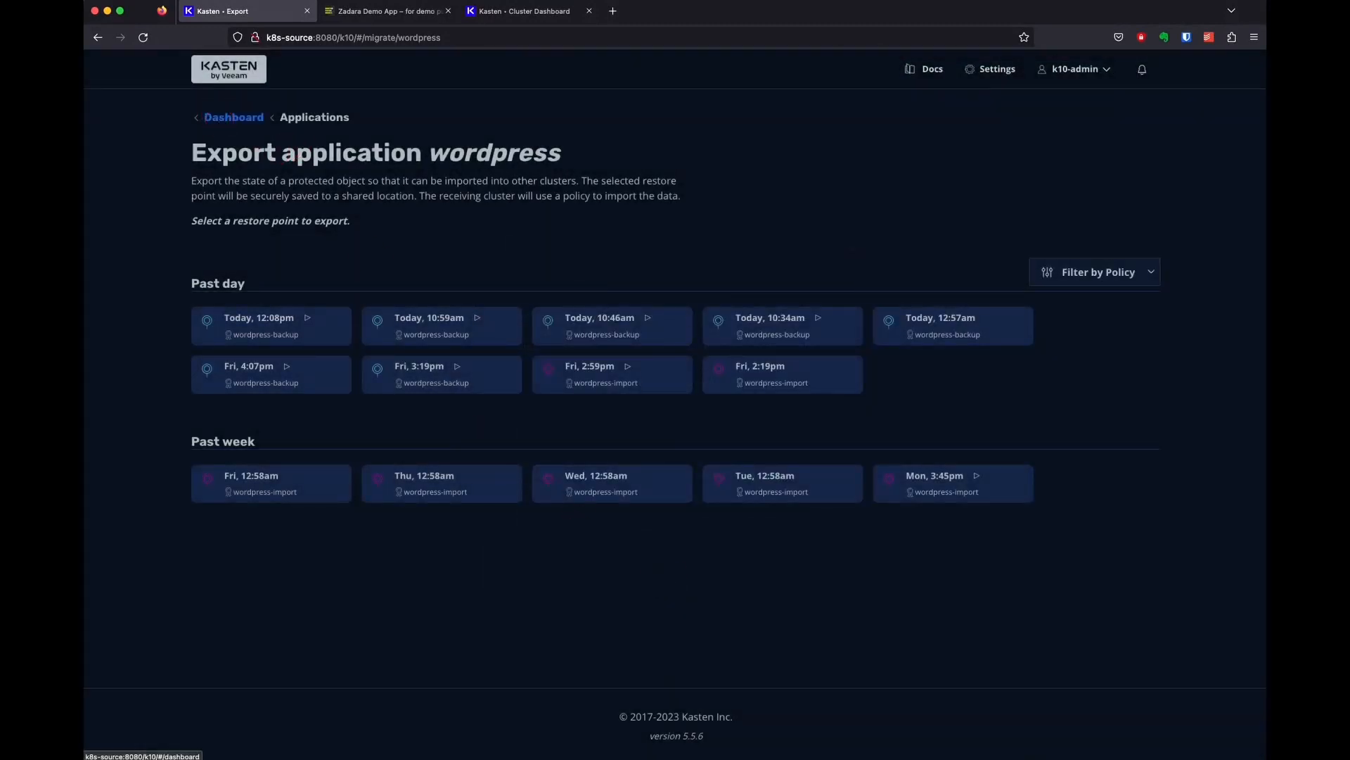
click(218, 118)
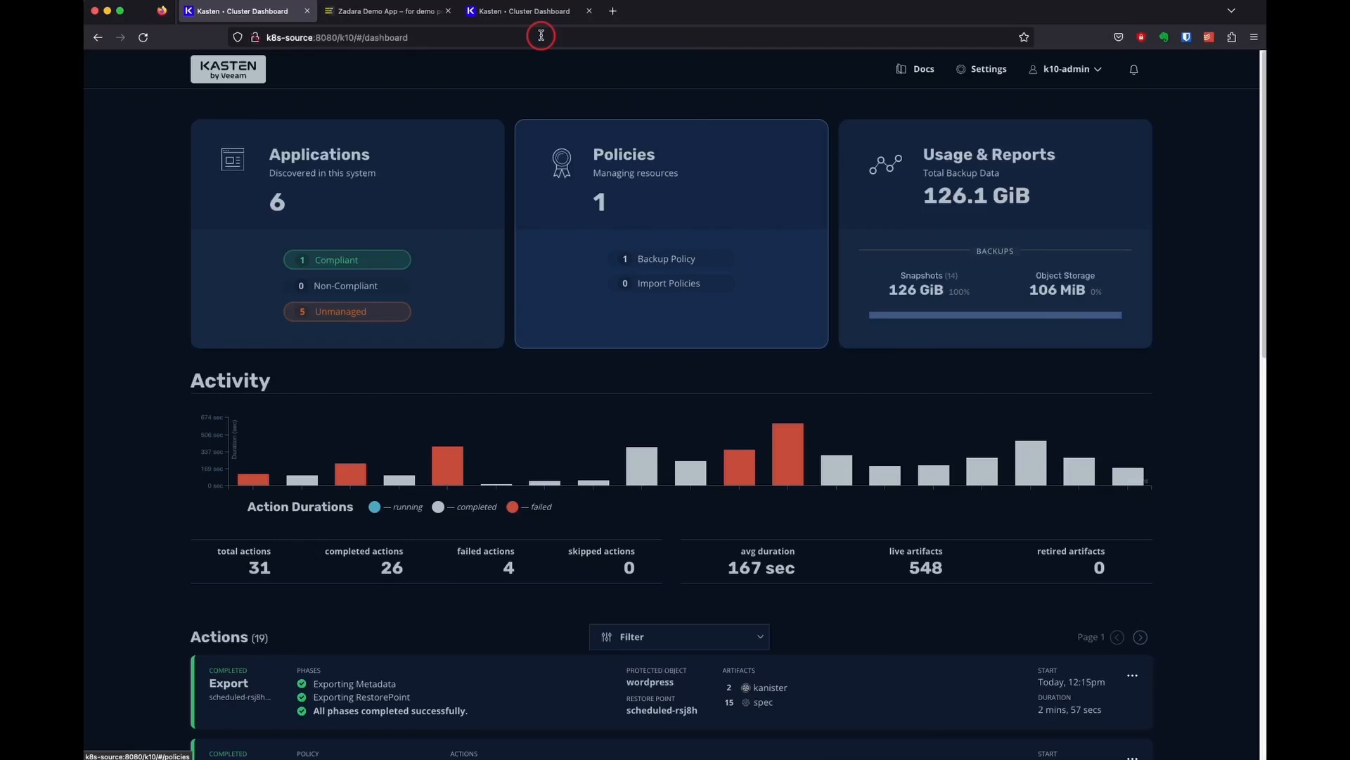
On the k8s-target cluster, start a new import policy named wordpress-import with Restore After Import enabled
click(538, 12)
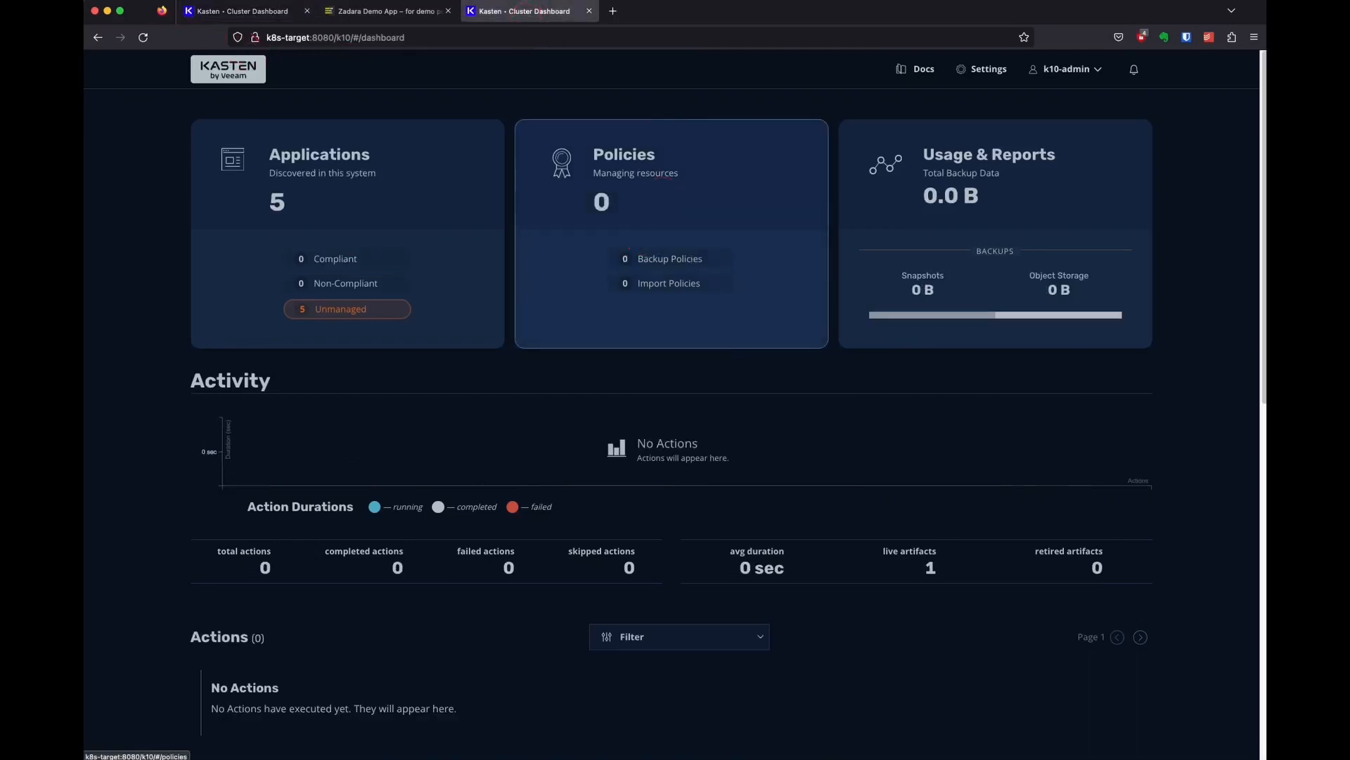
click(663, 187)
click(225, 299)
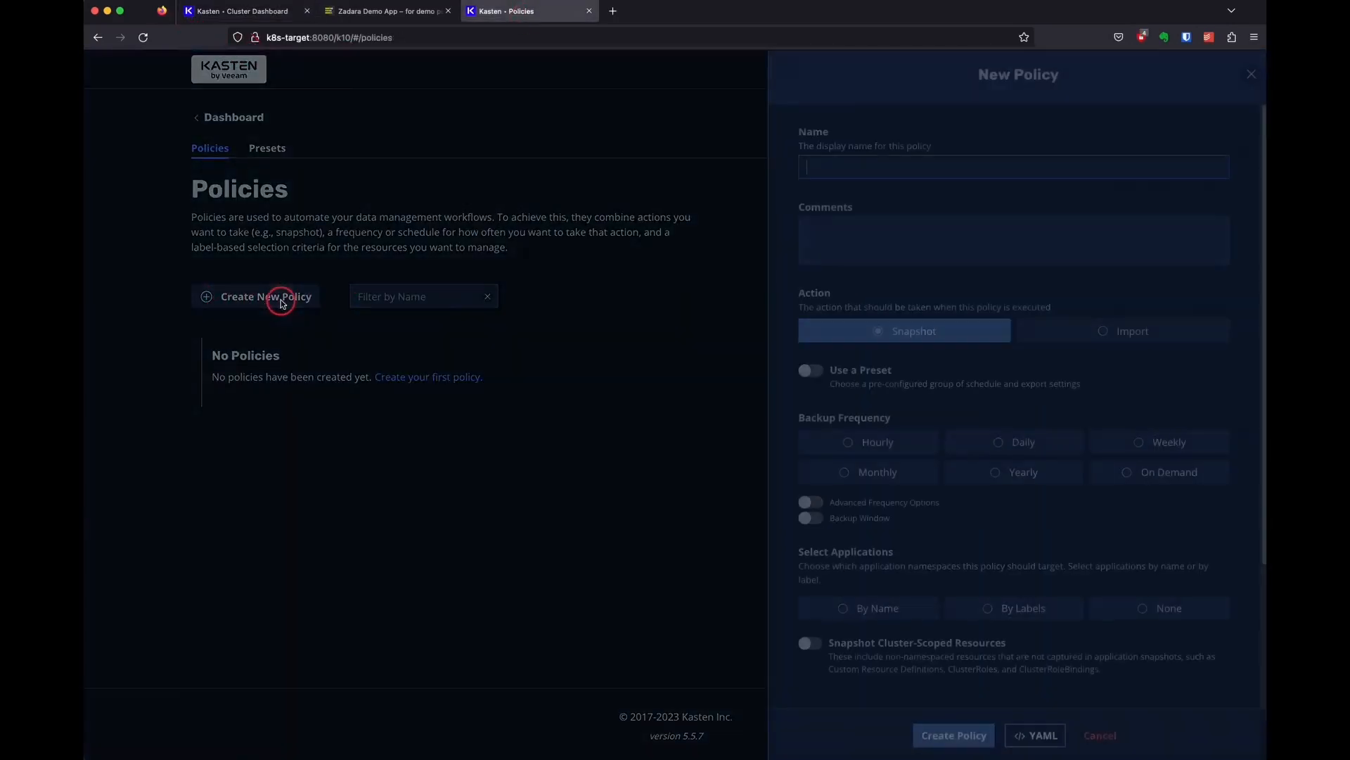
click(1136, 332)
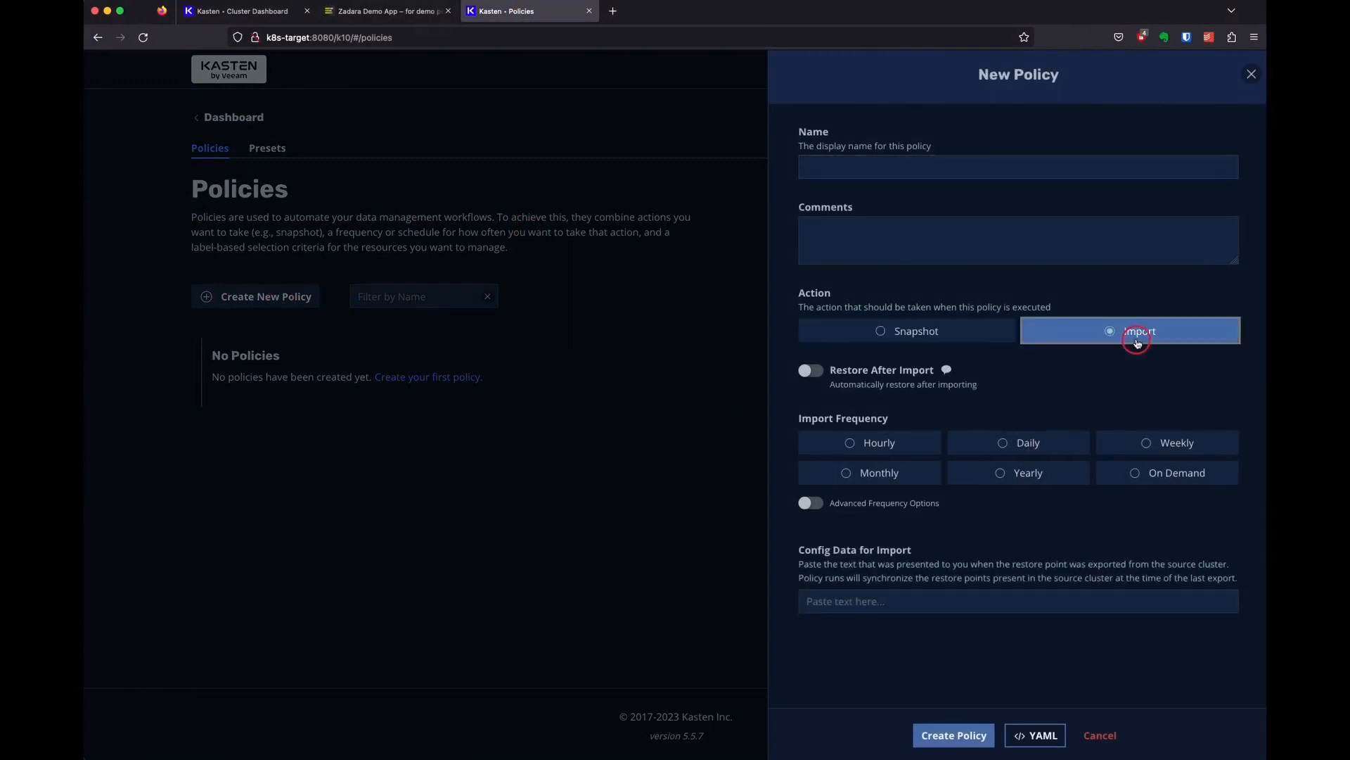
click(918, 171)
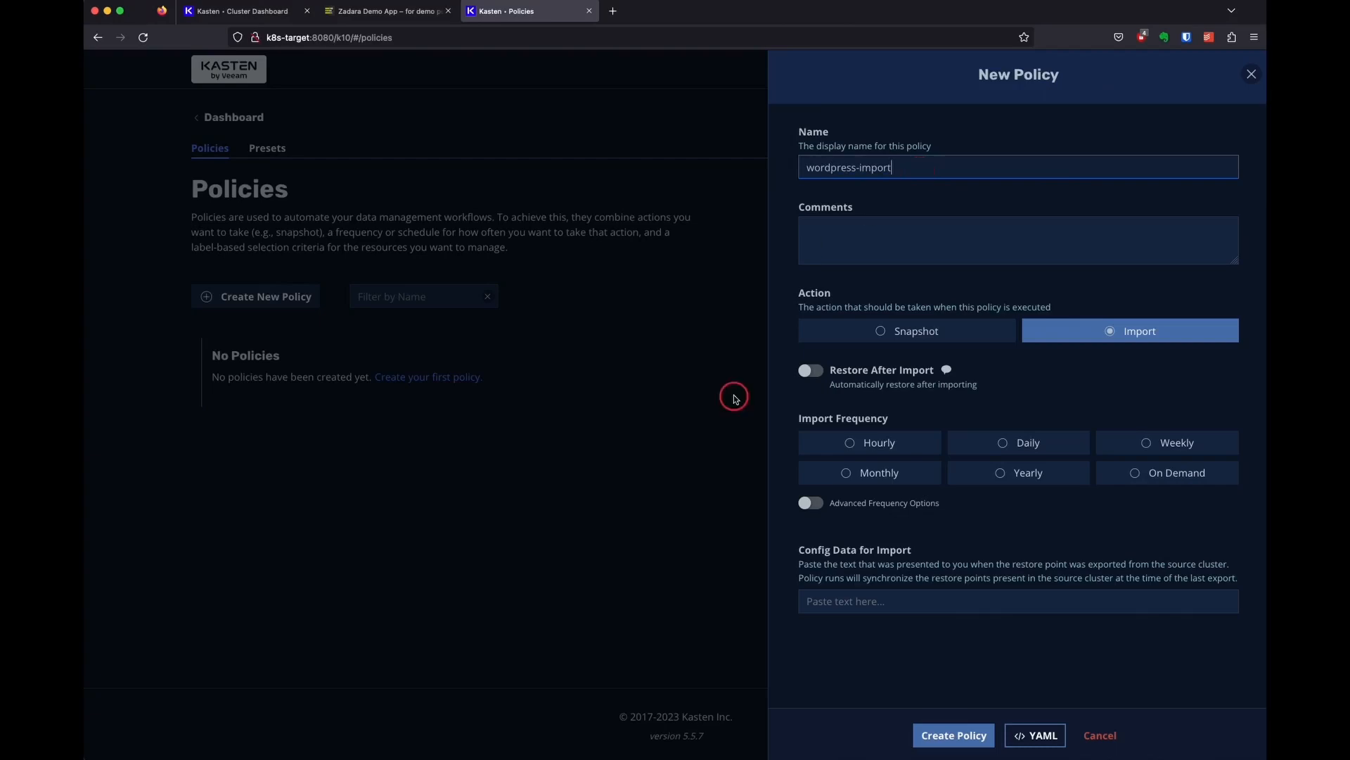
click(811, 370)
Paste the copied export text as import config data, choose the zadara-source profile and On Demand frequency, and create the policy
scroll(847, 556, down, 10)
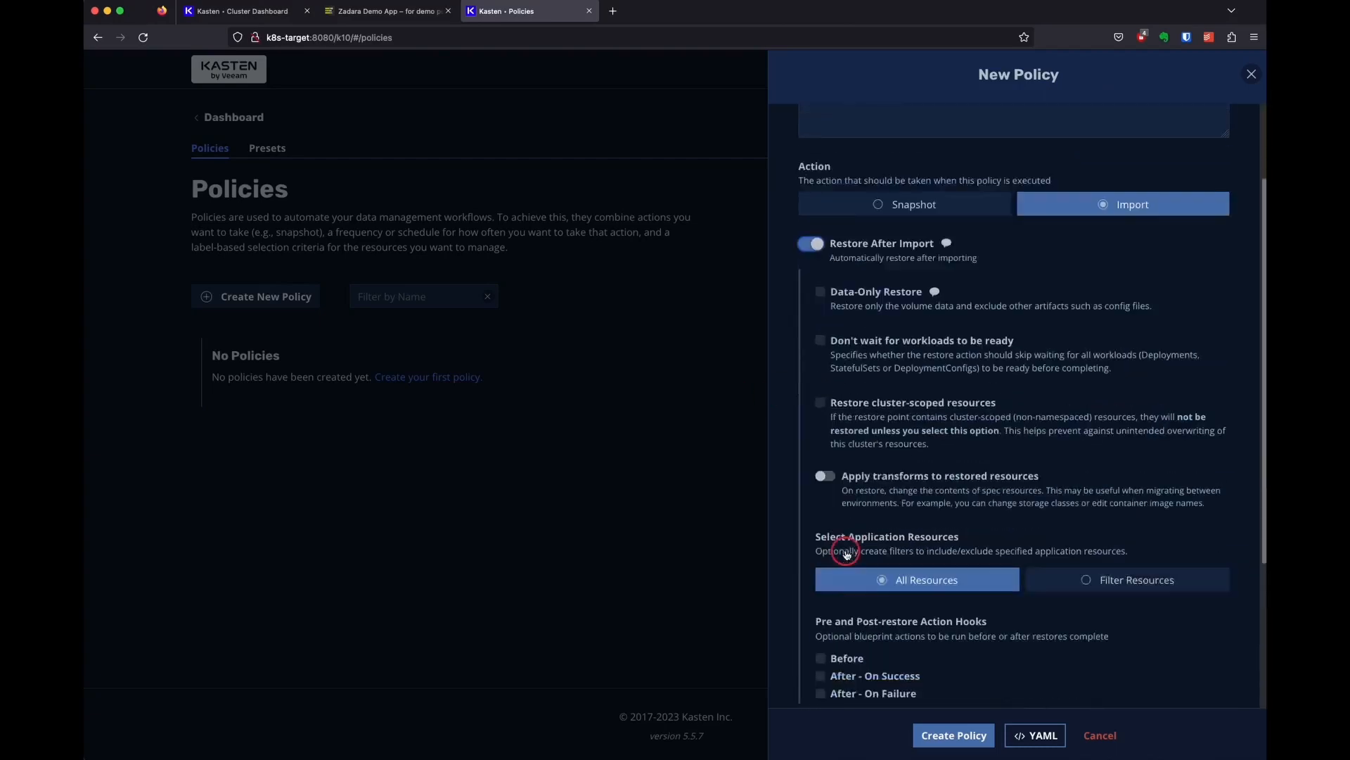
click(927, 504)
key(super+v)
click(918, 576)
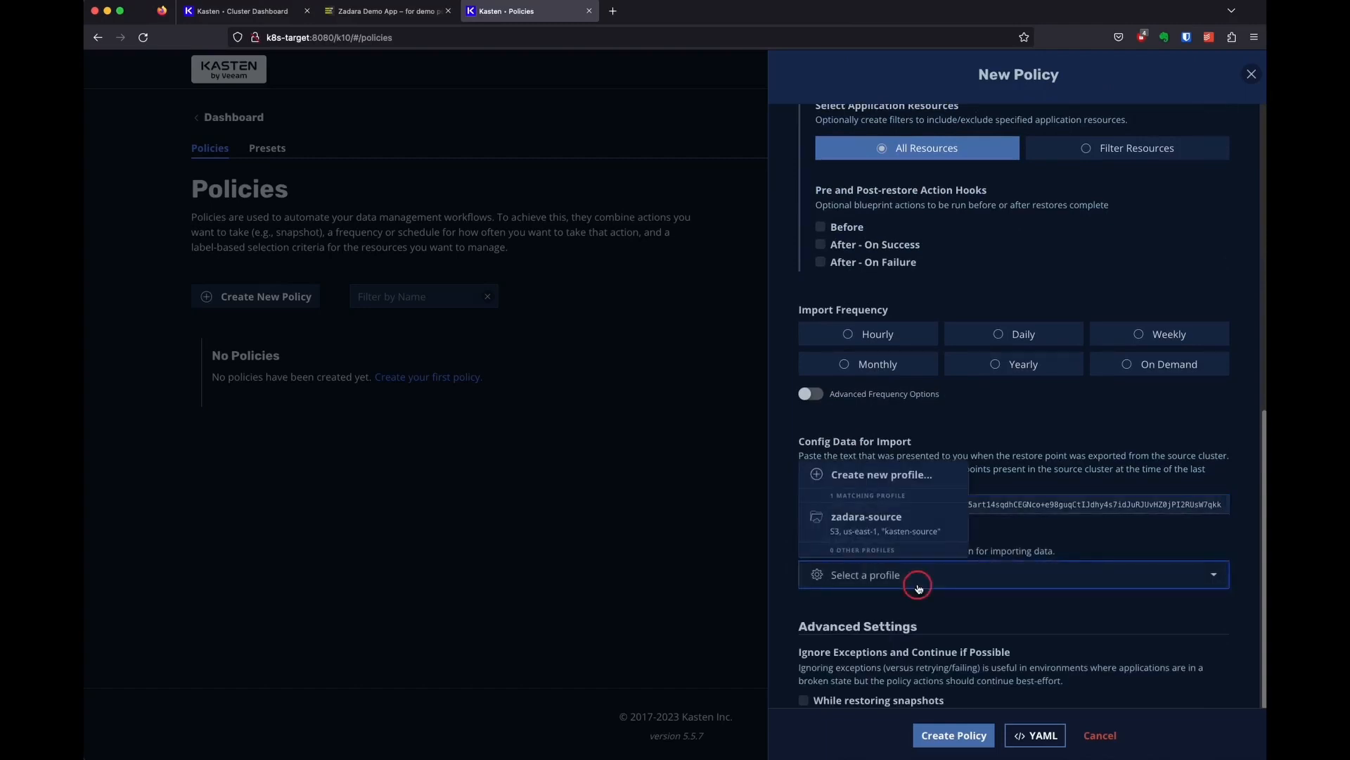
click(908, 522)
click(972, 744)
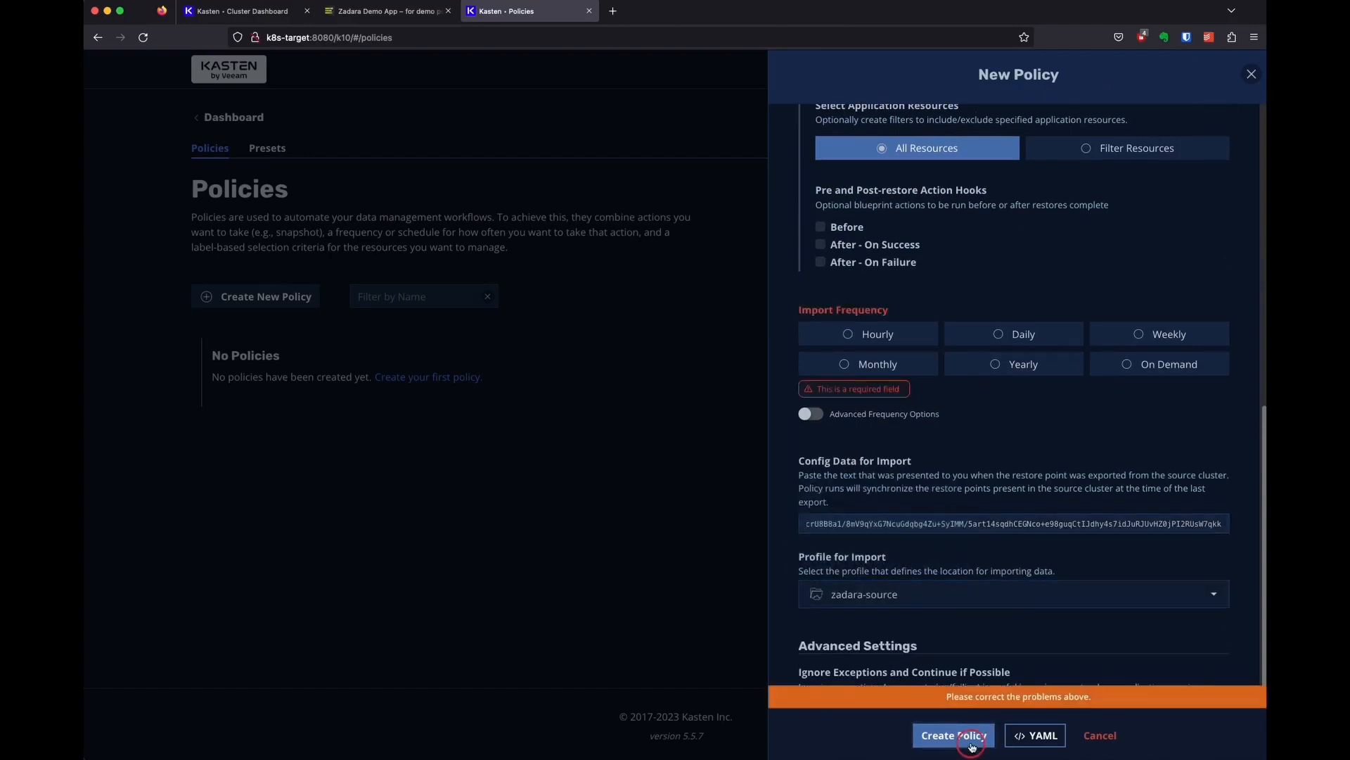
click(1125, 365)
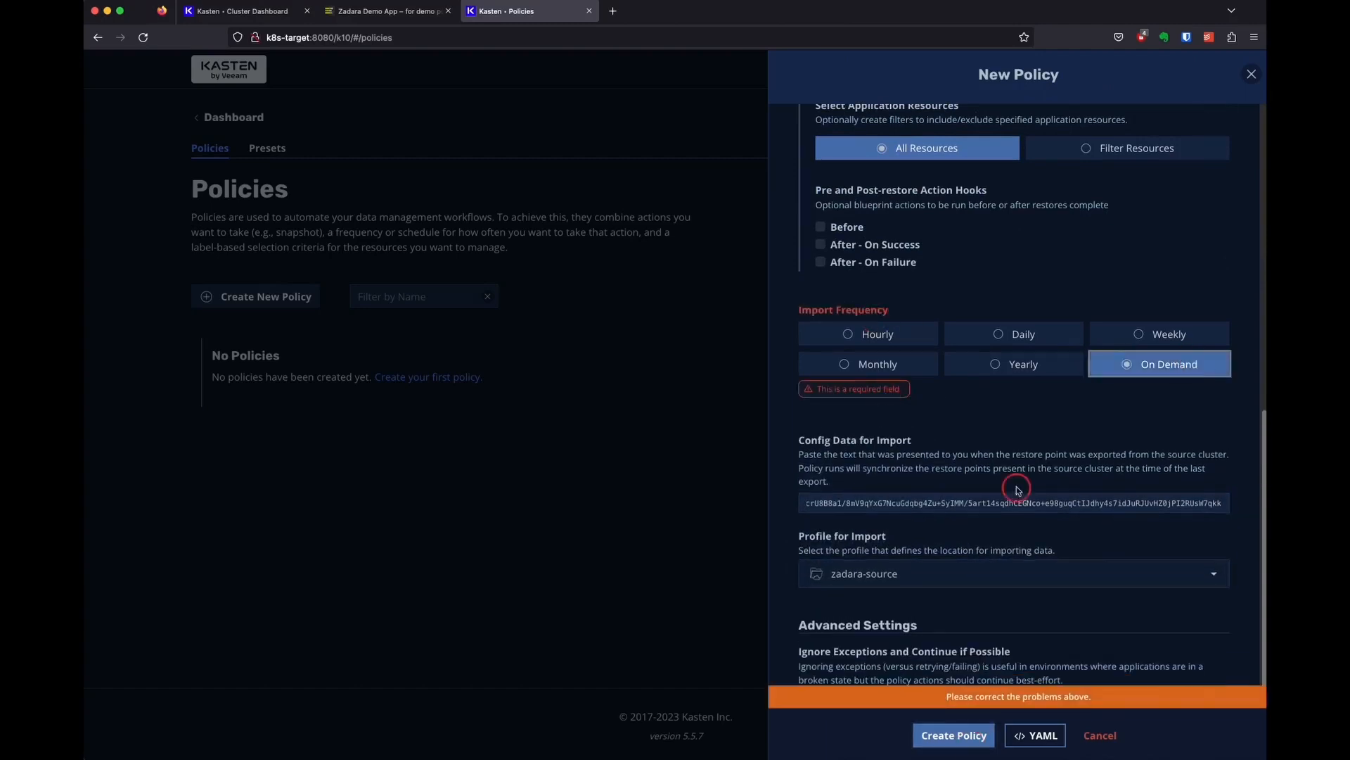
click(958, 740)
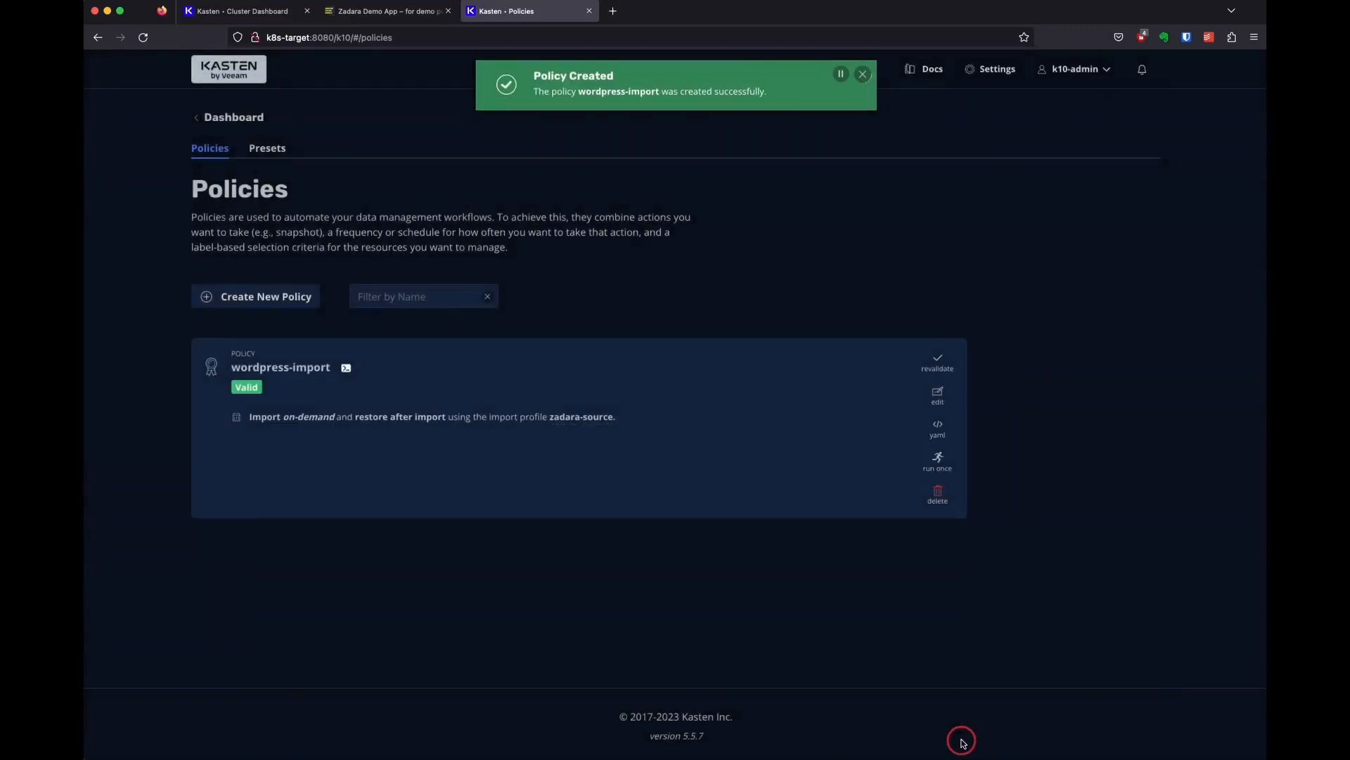
Run the wordpress-import policy once and open the target cluster's applications list from the dashboard
click(942, 466)
click(591, 460)
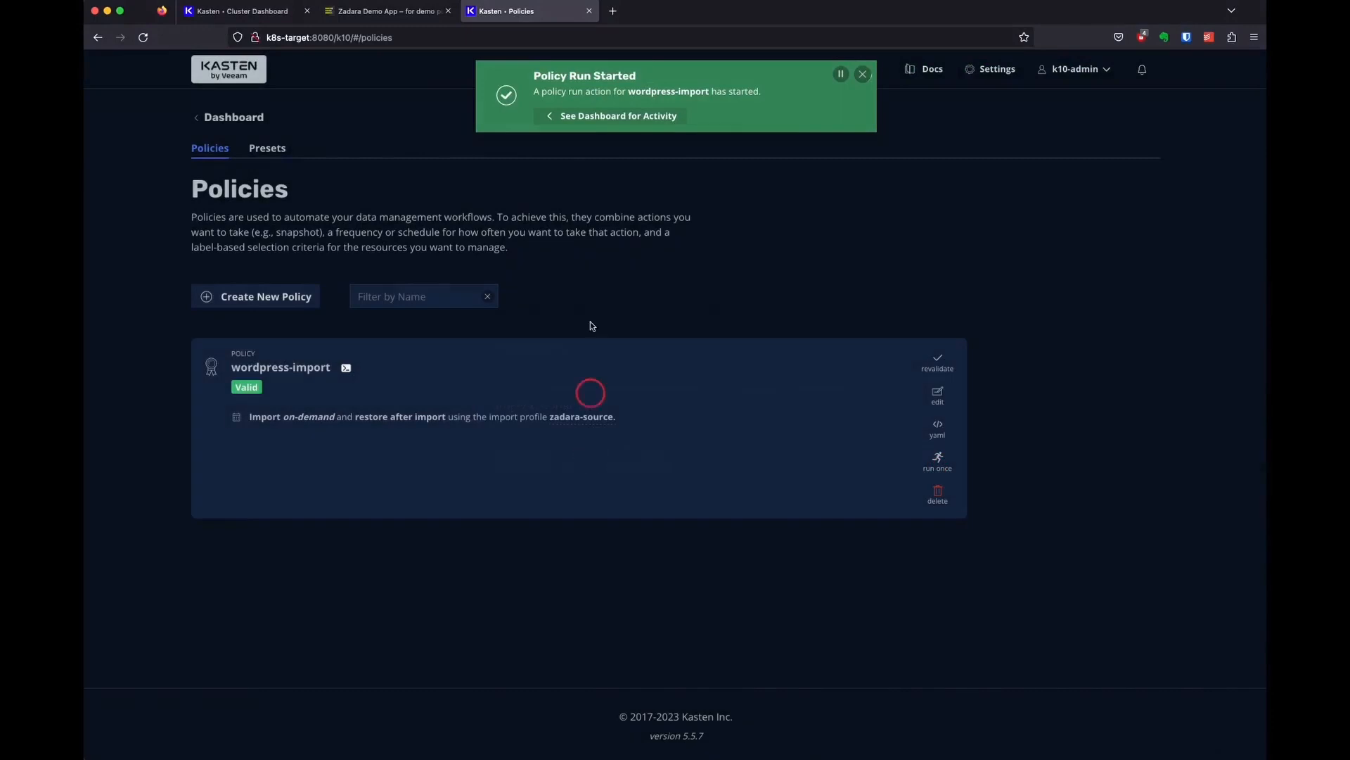
click(603, 122)
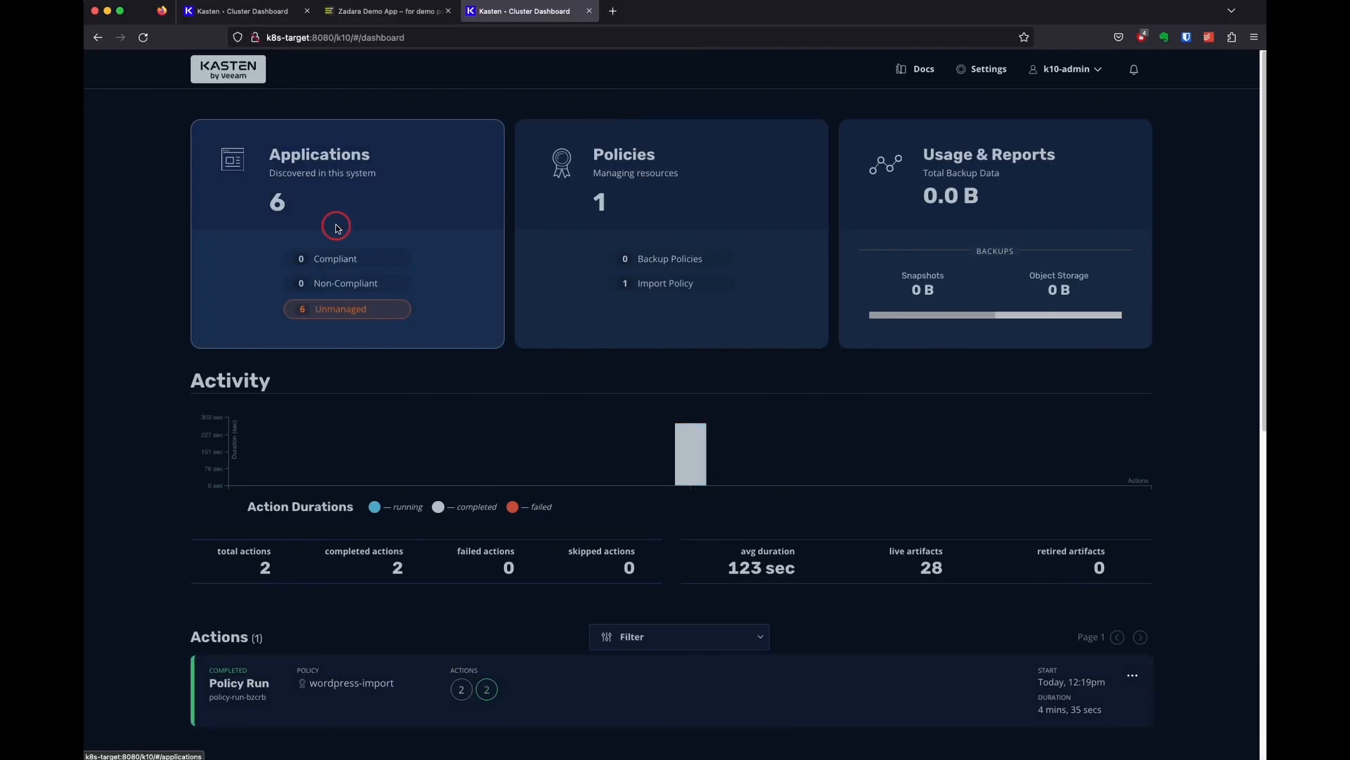
click(394, 204)
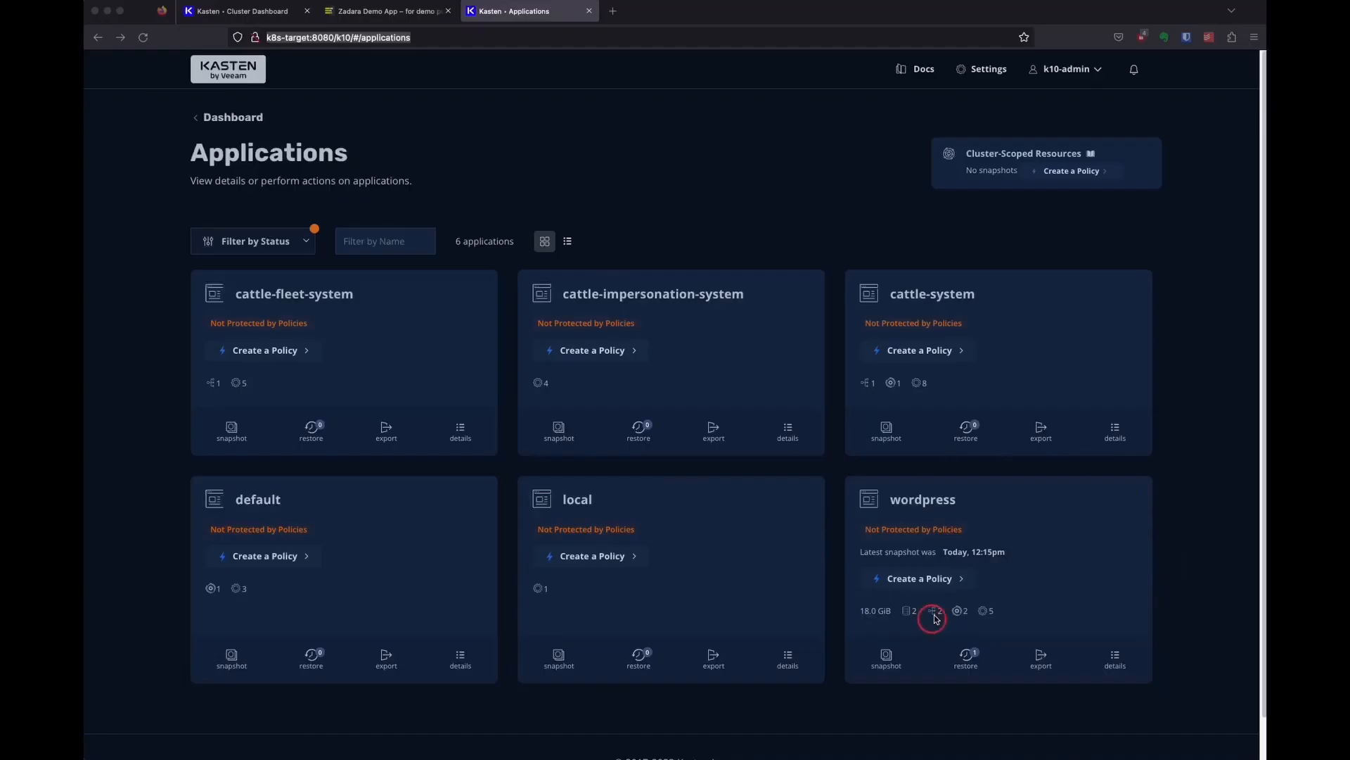
Switch to the k8starget-master terminal and list the namespaces with kubectl get namespace
key(super+Tab)
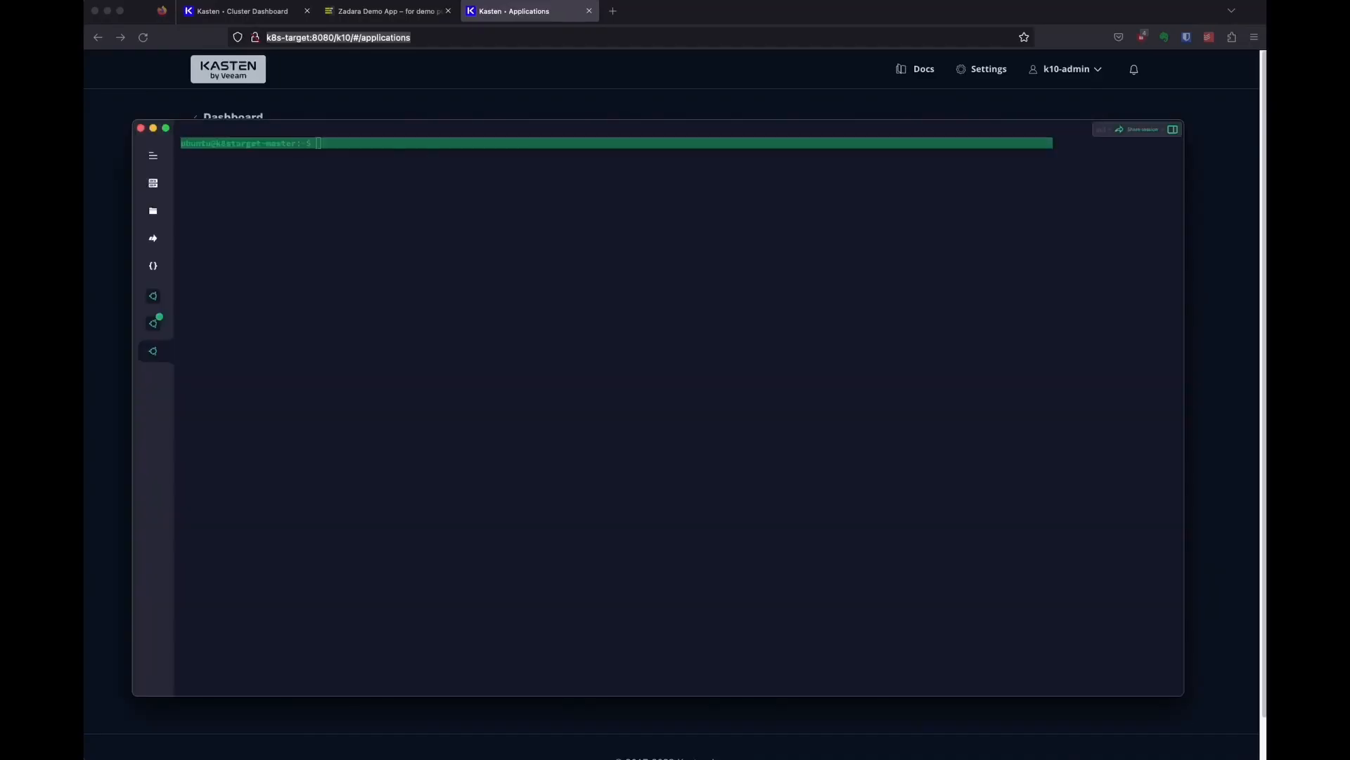
click(884, 547)
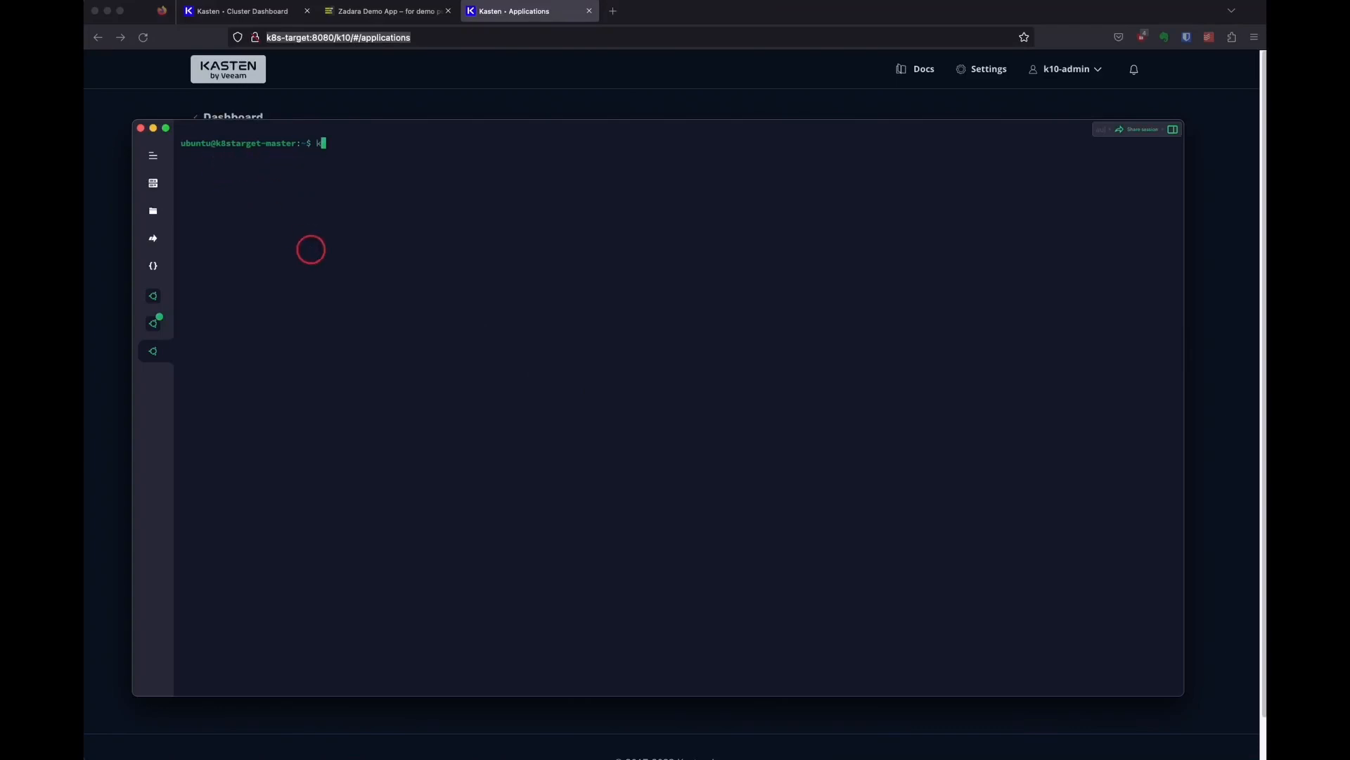
key(Up)
key(Return)
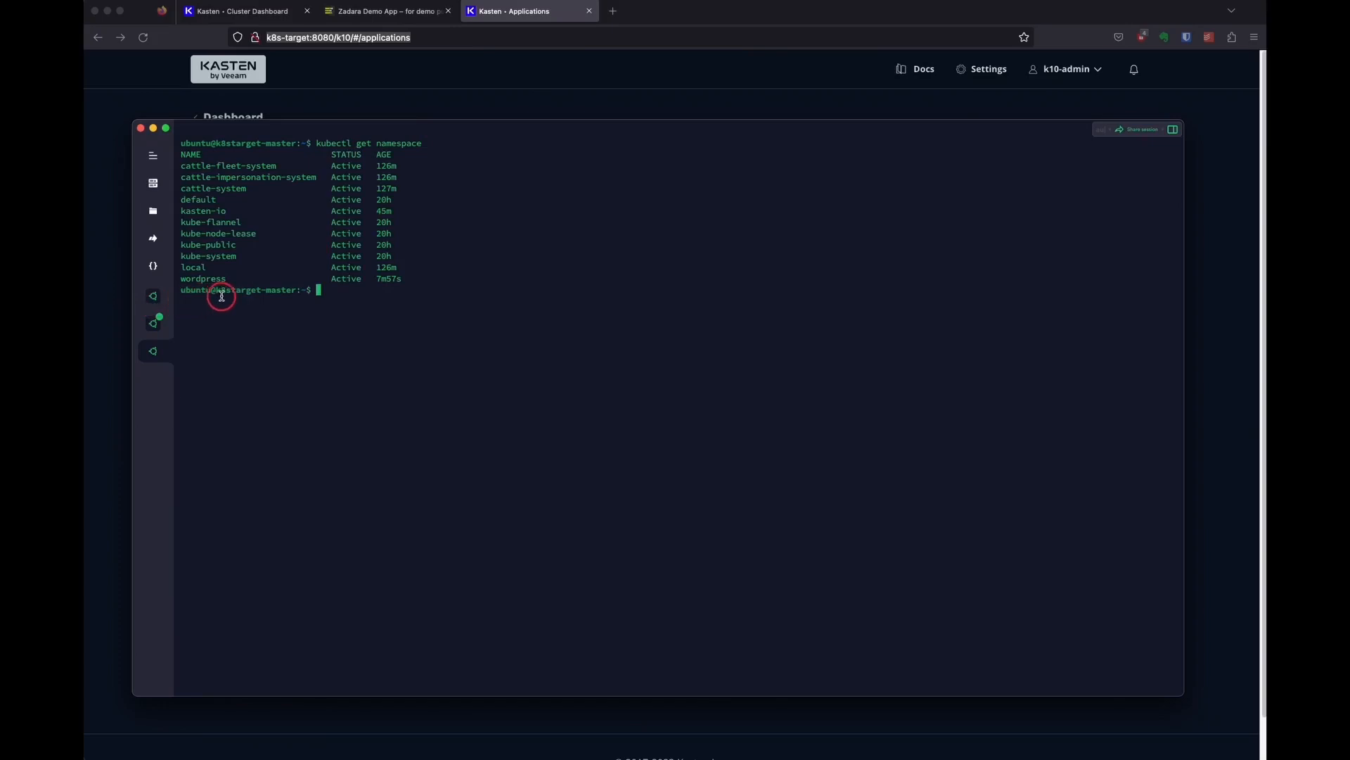
List the pods and persistent volume claims of all namespaces with kubectl get pods -A and kubectl get pvc -A
key(Up)
key(Up)
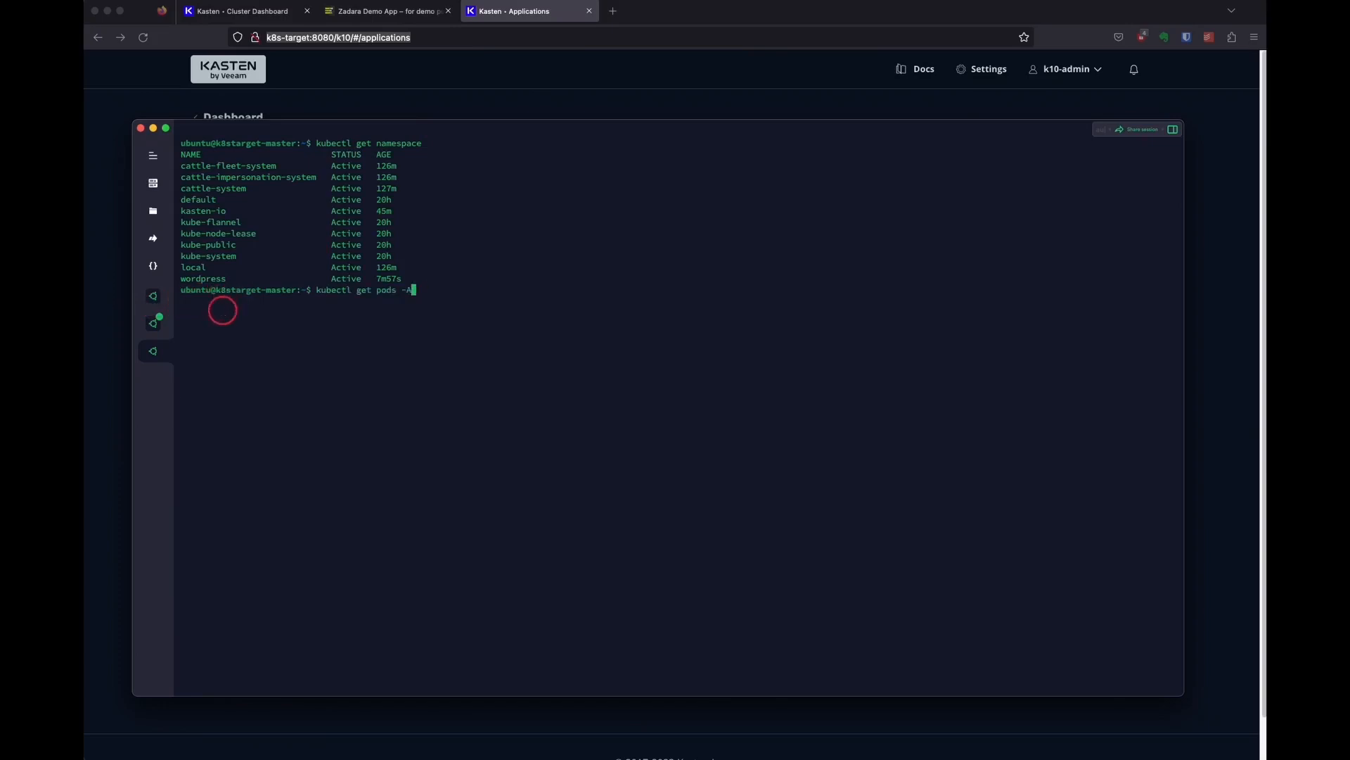
key(Return)
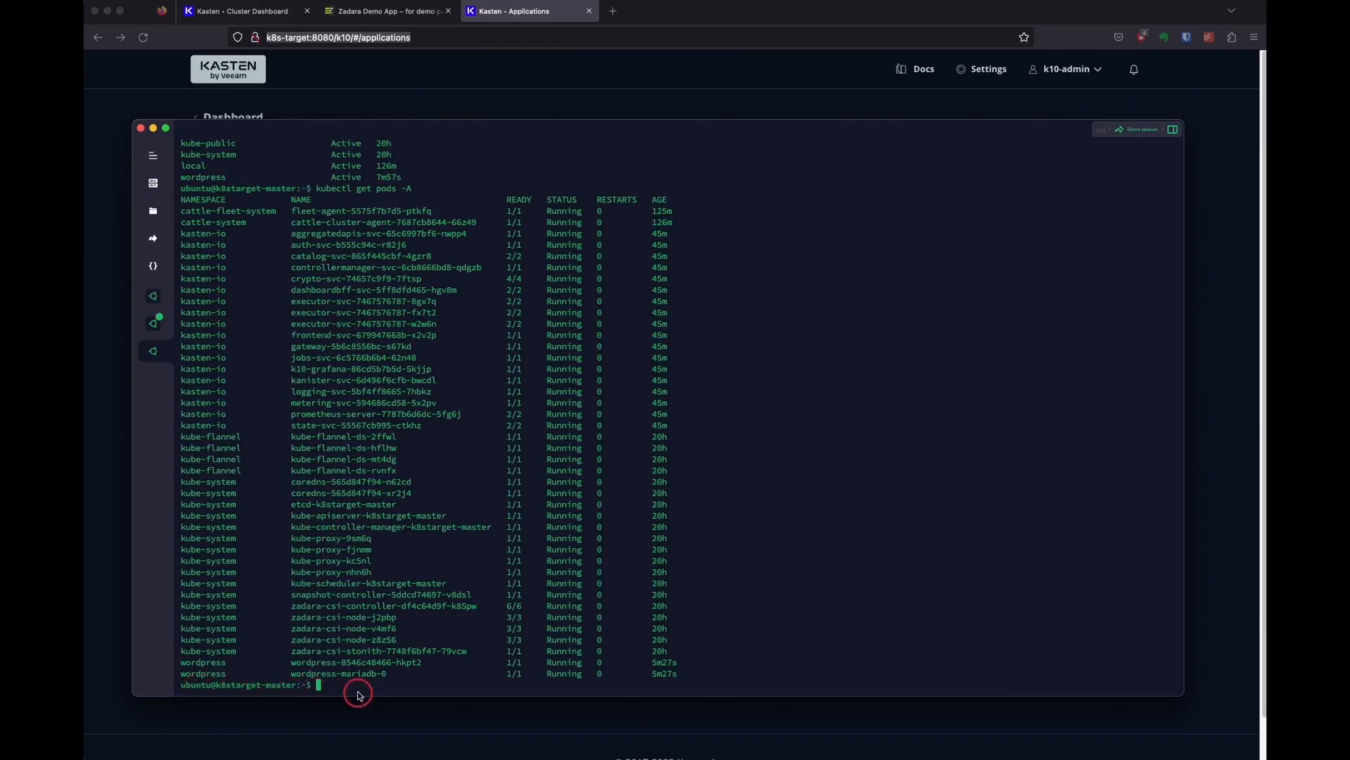
key(Up)
key(Return)
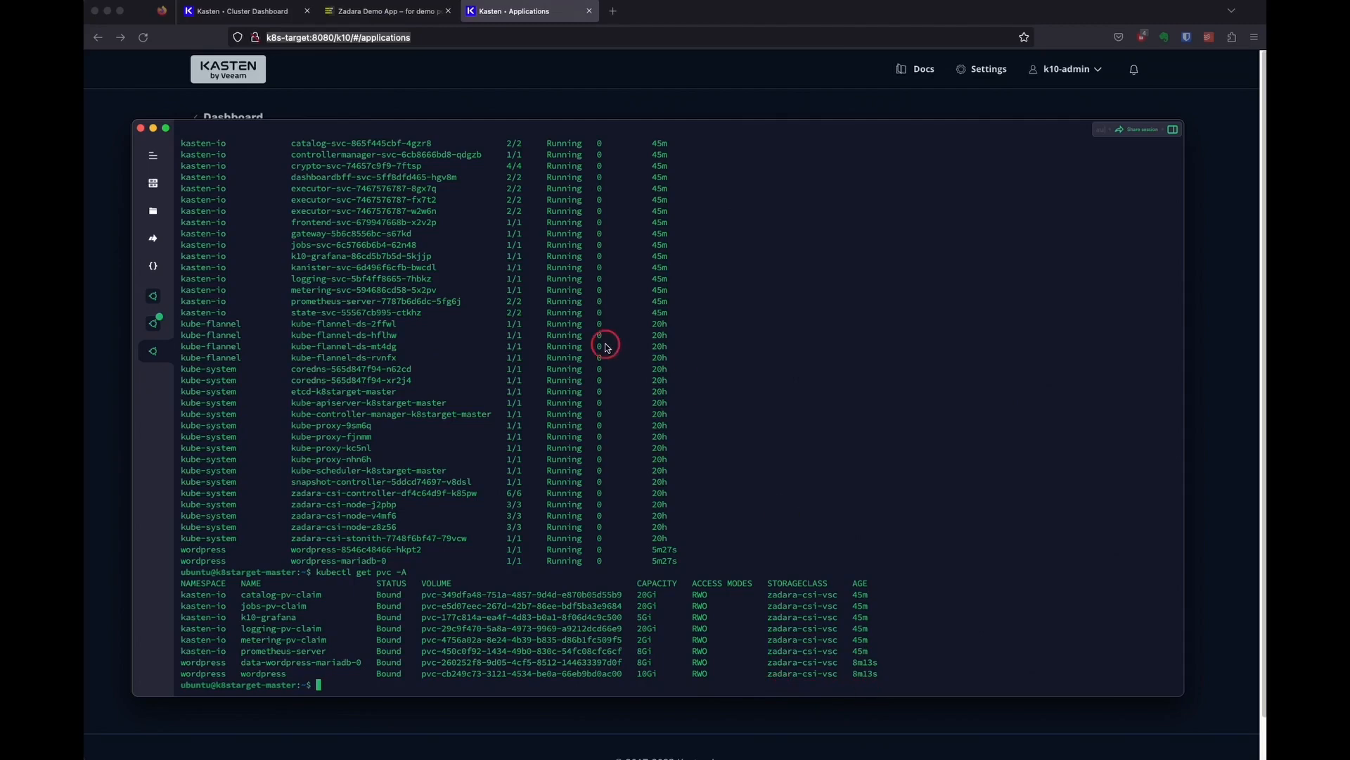
Return to the target cluster's K10 settings in the browser and start an S3 Compatible location profile named zadara-target
click(501, 19)
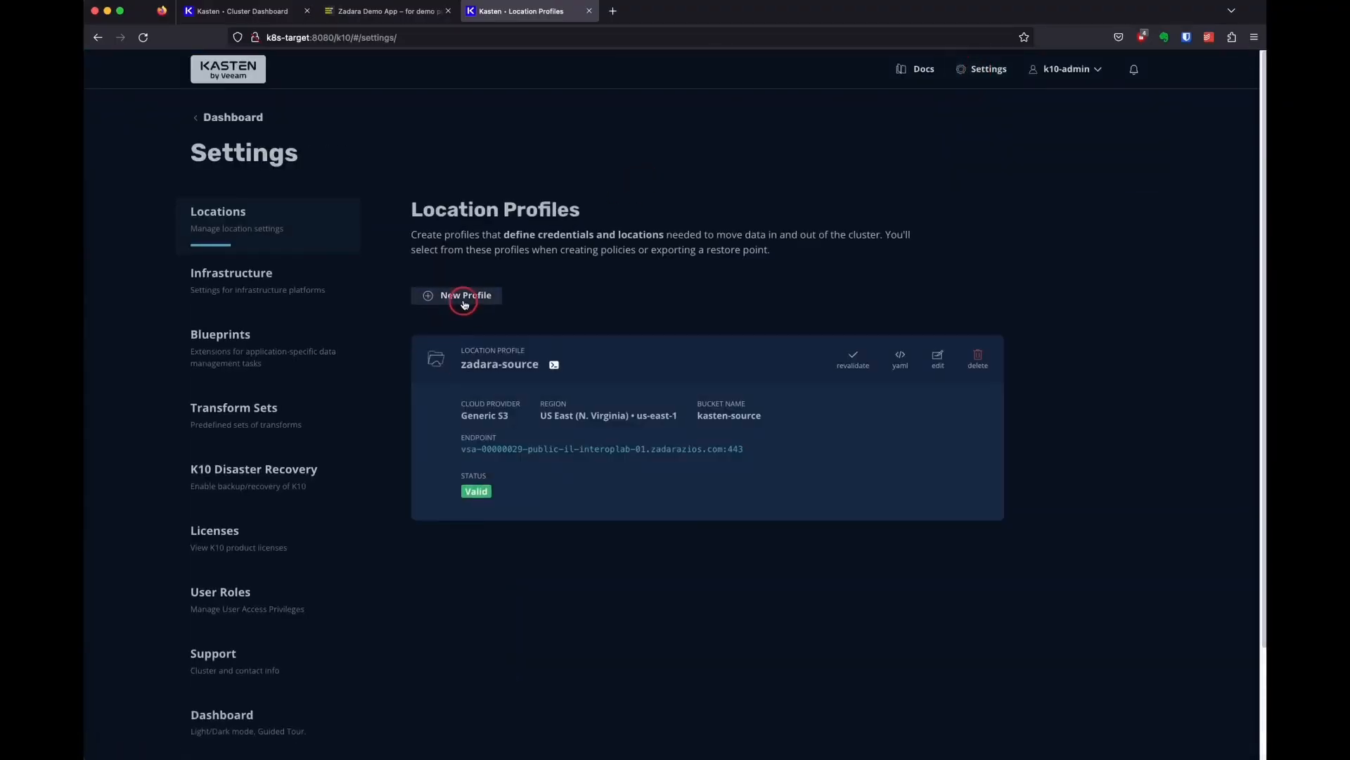
click(464, 298)
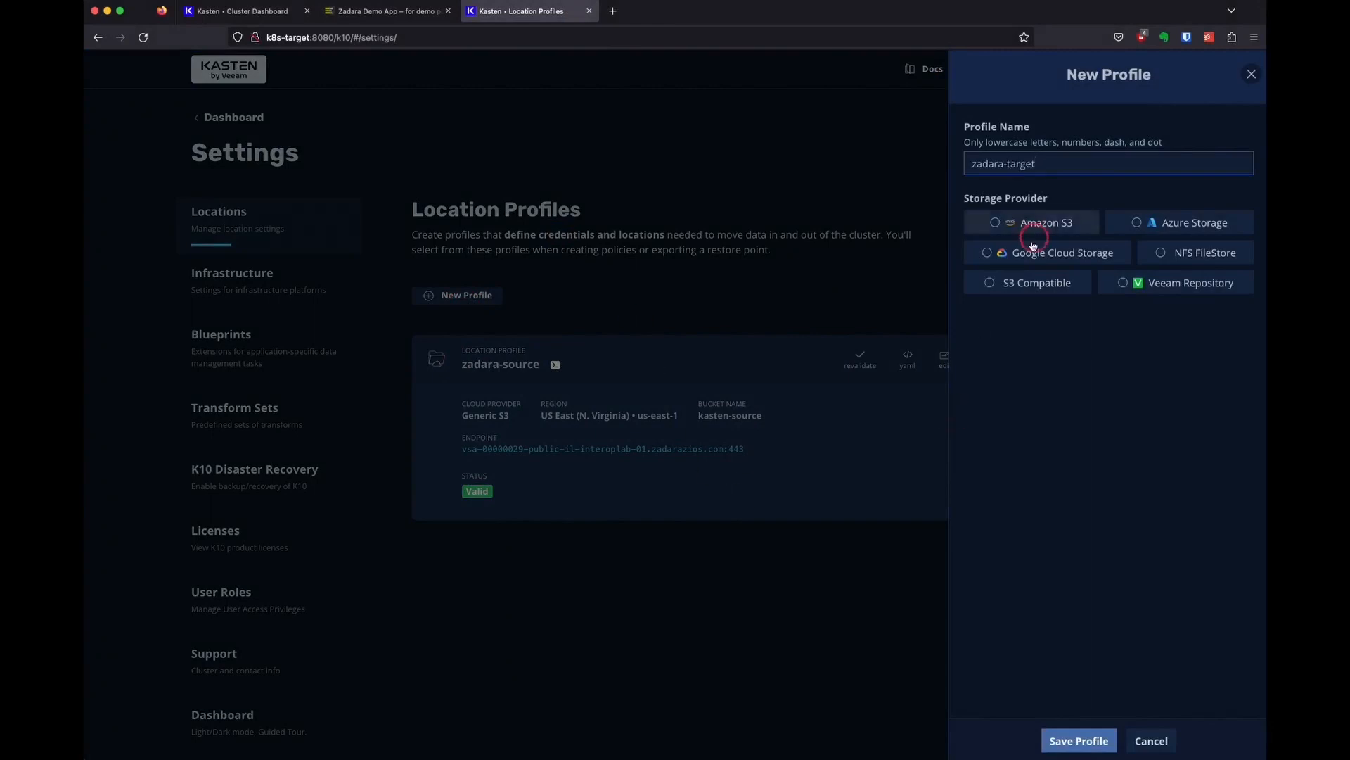
click(1027, 282)
Paste the S3 access key and S3 secret into the zadara-target profile
key(super+Tab)
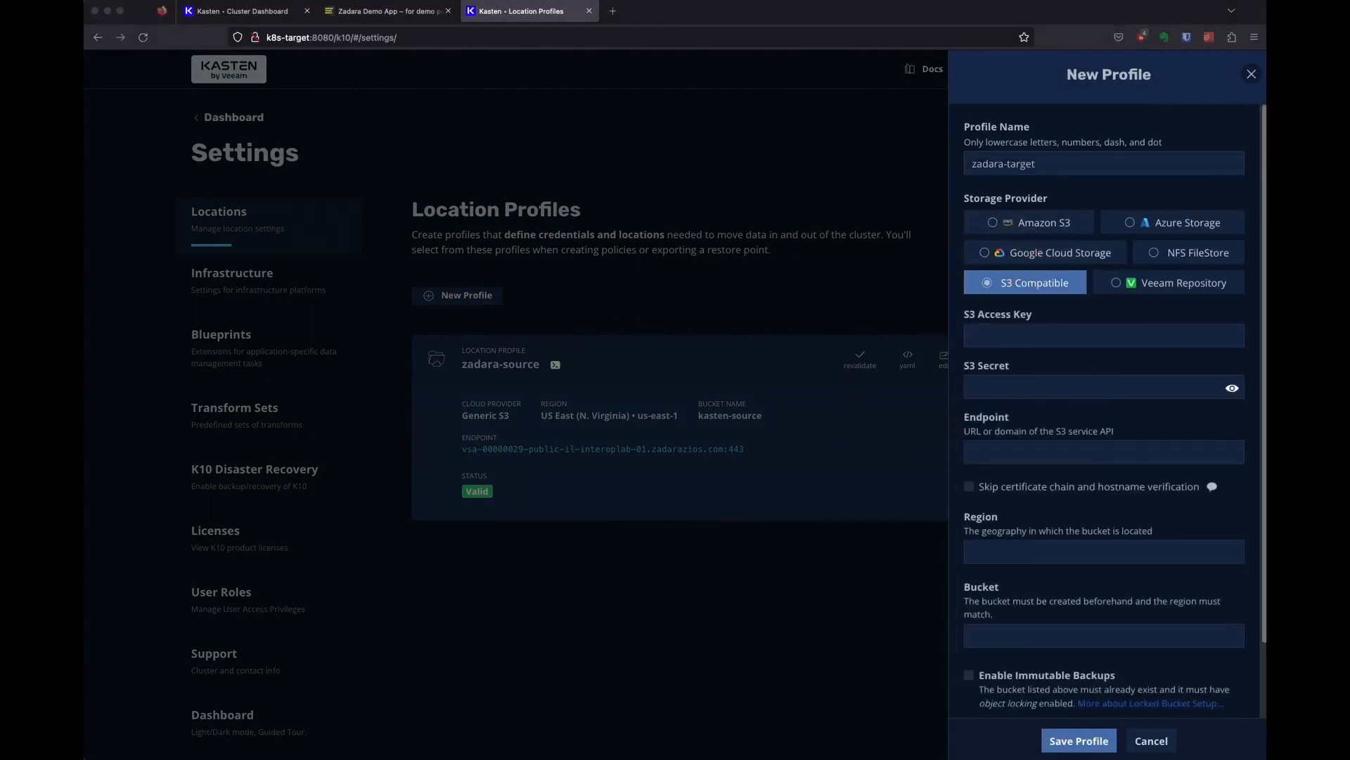
click(1170, 335)
key(super+v)
key(super+Tab)
click(1083, 388)
key(super+v)
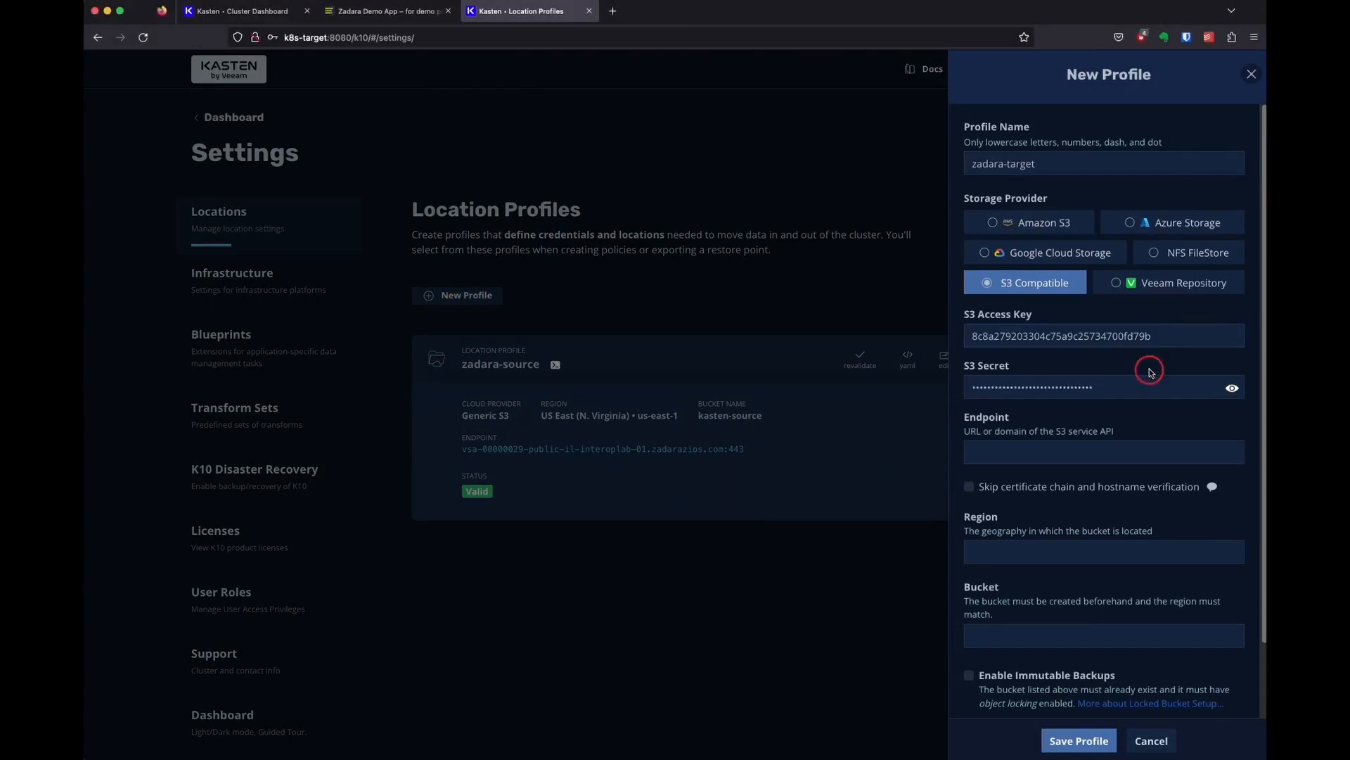
Set endpoint vsa-00000029-public-il-interoplab-01.zadarazios.com:443, region us-east-1 and bucket kasten-target, and save the zadara-target profile
key(super+Tab)
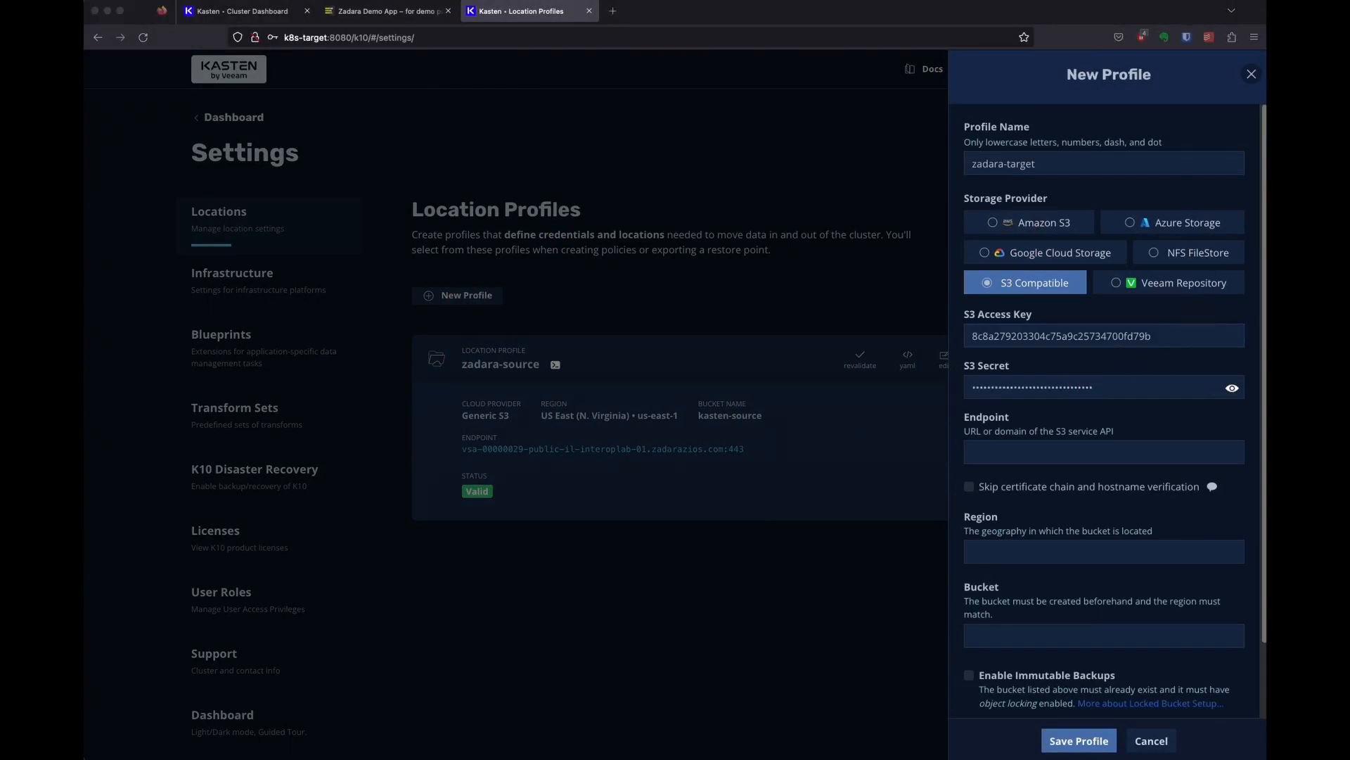
click(1029, 450)
text(vsa-00000029-public-il-interoplab-01.zadarazios.com)
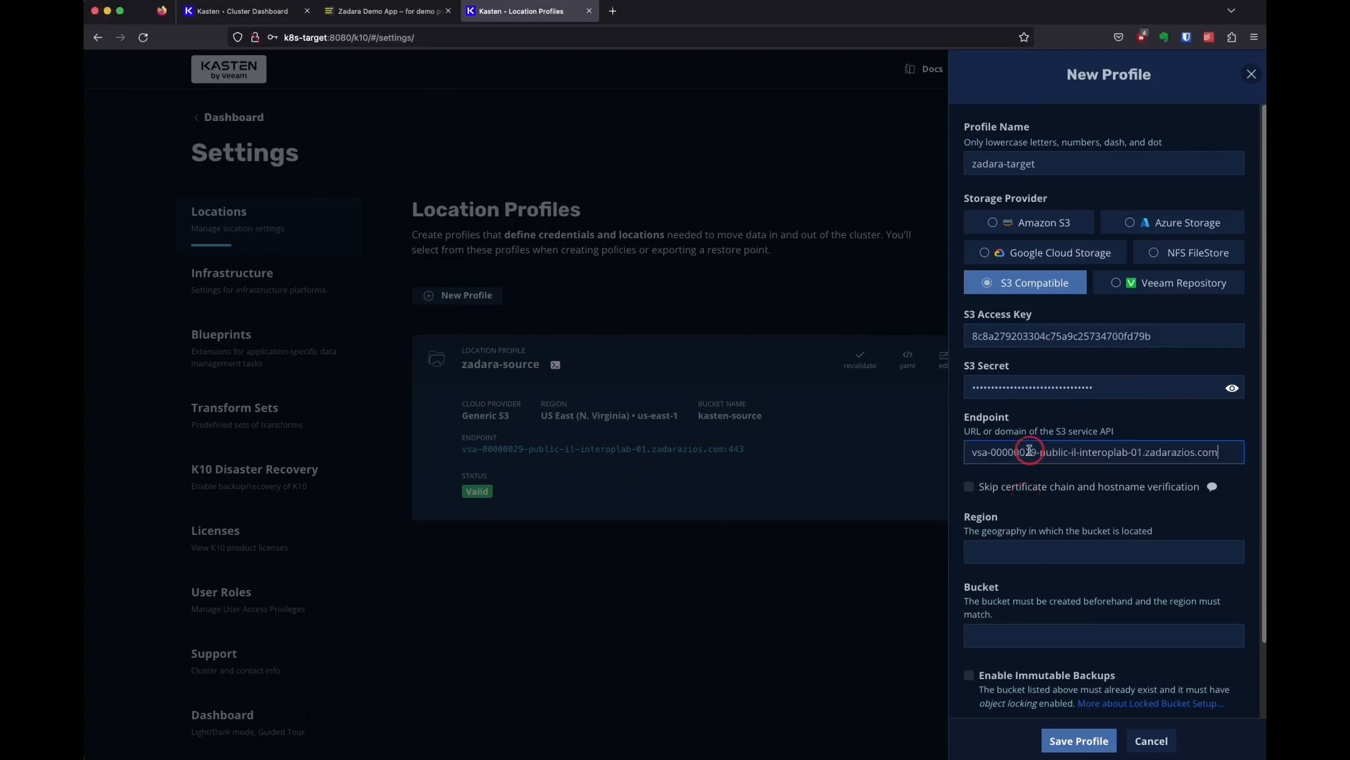
text(:443)
click(1037, 550)
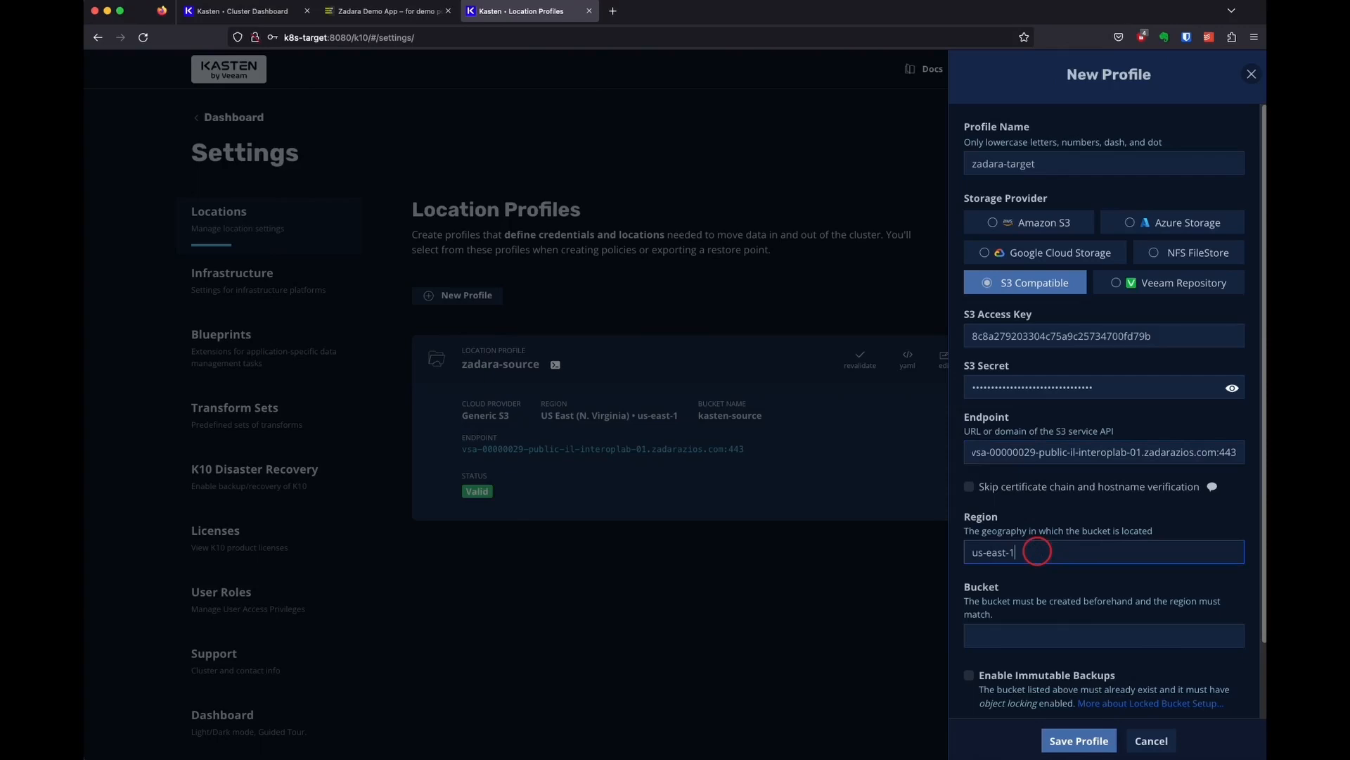
click(972, 630)
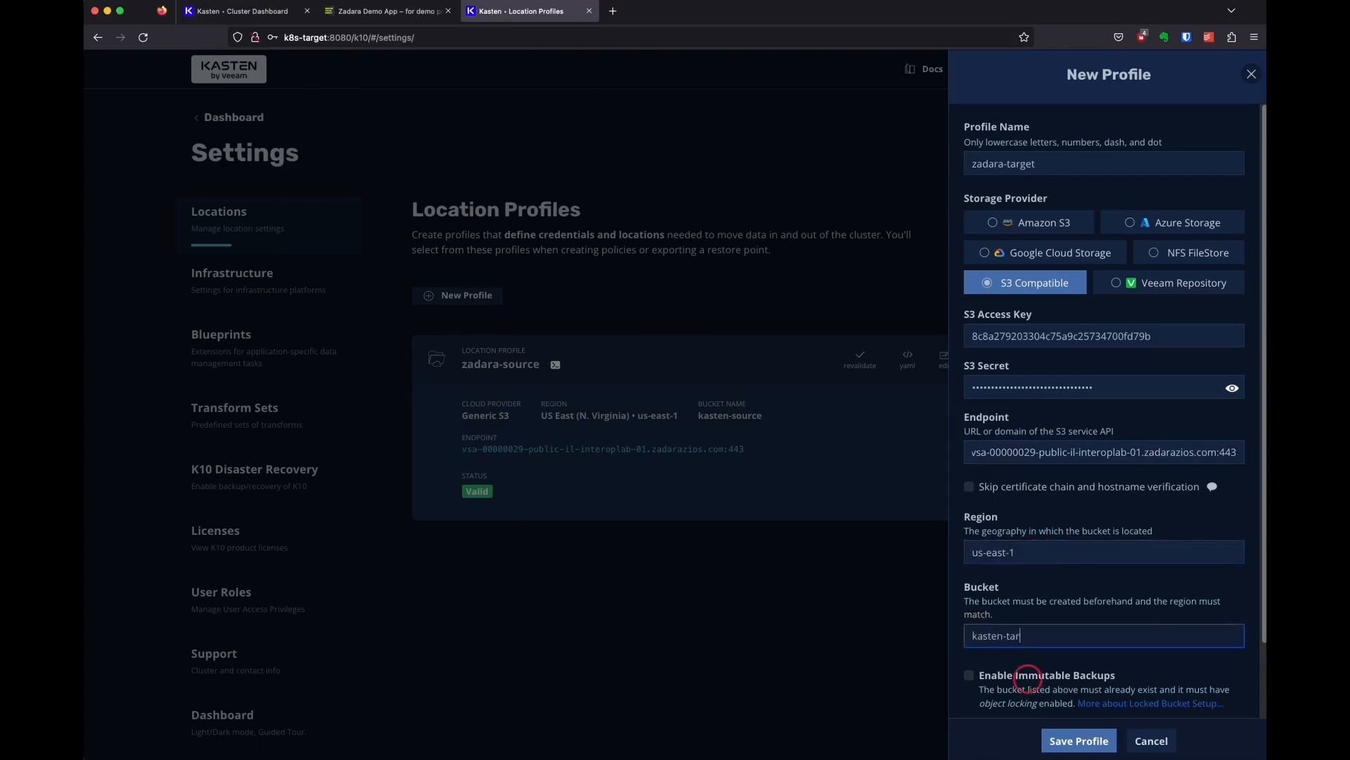
click(1079, 741)
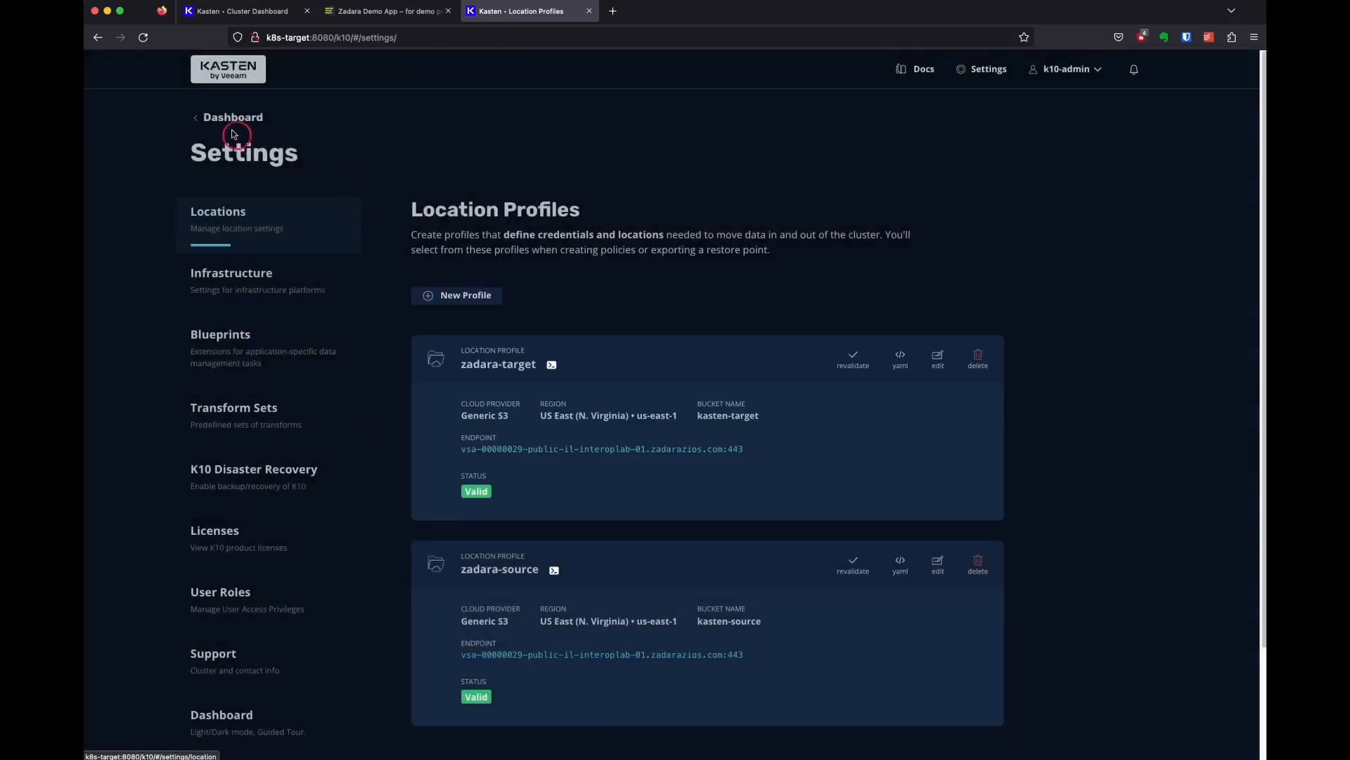
Start a wordpress-backup snapshot policy from the wordpress application's card and set its backup frequency to Daily
click(232, 117)
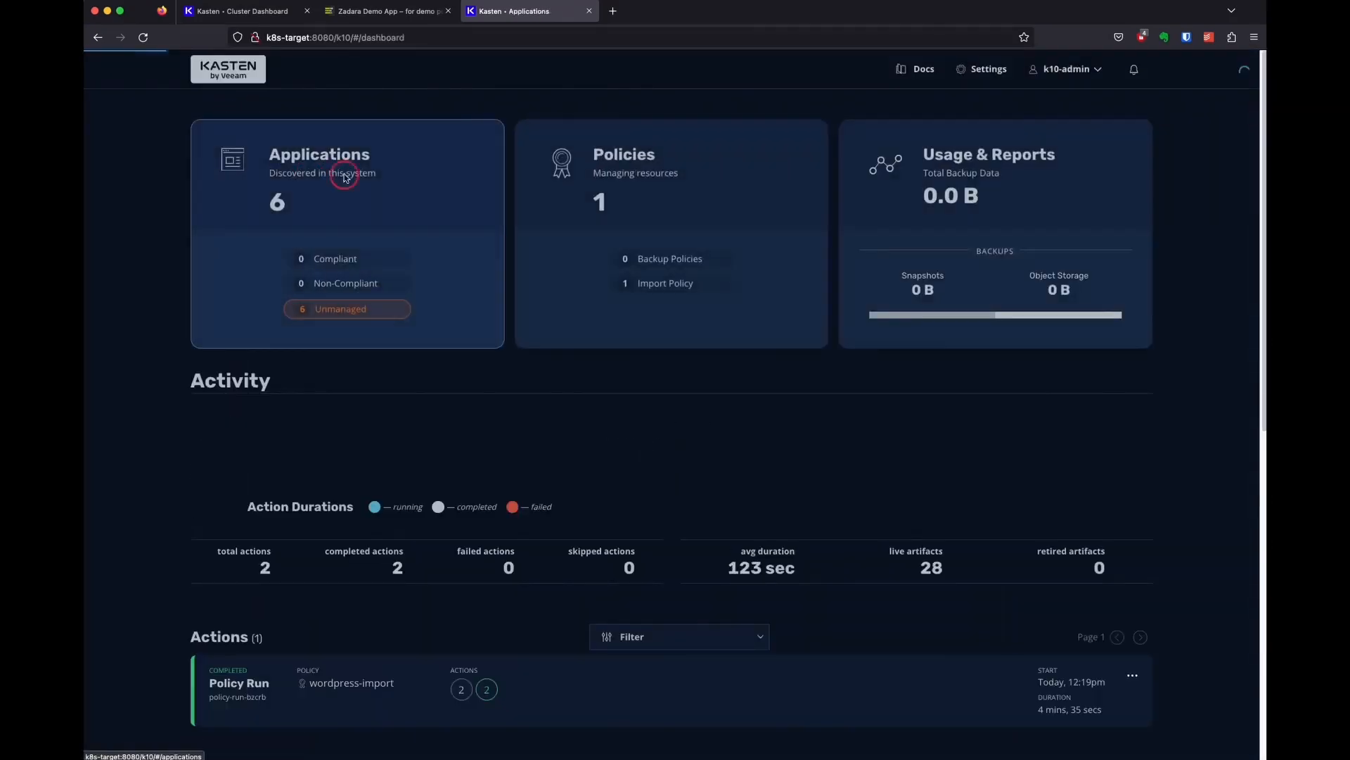
click(229, 121)
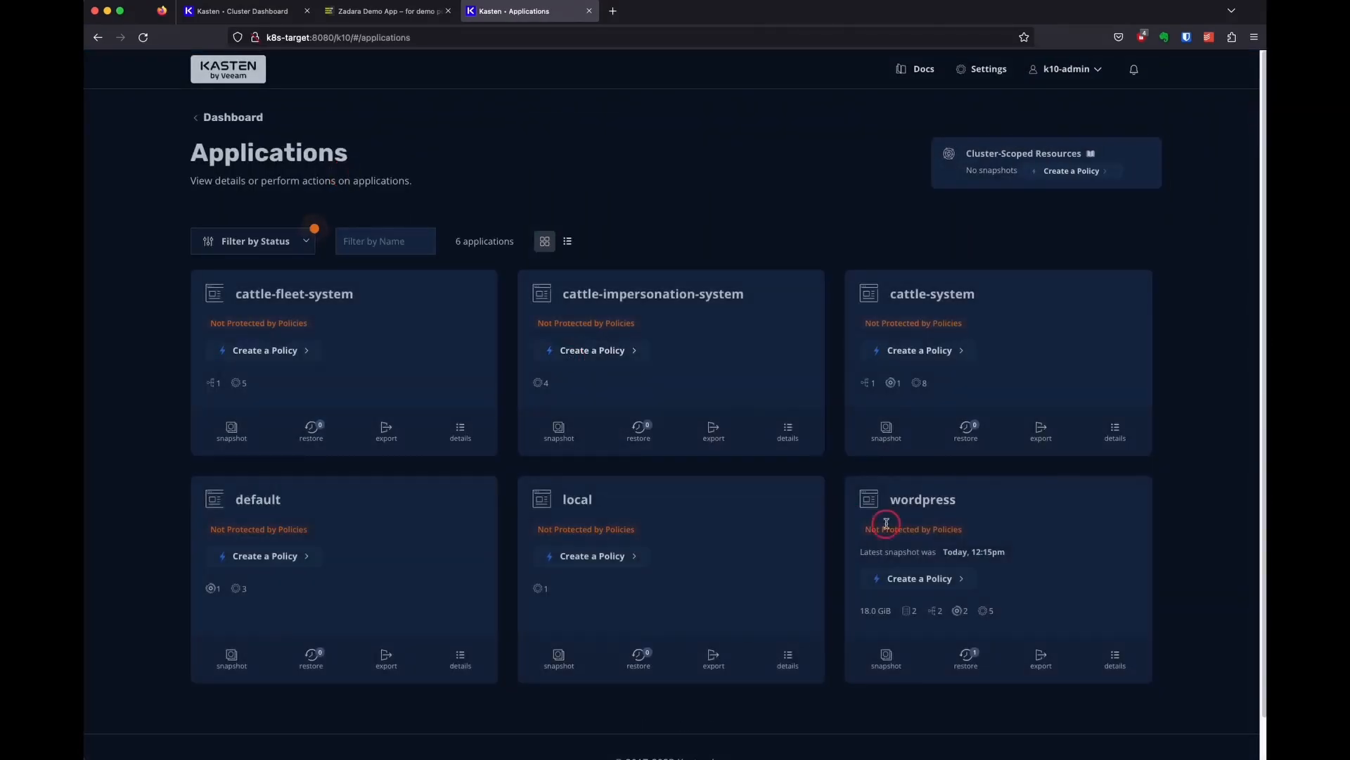
click(943, 578)
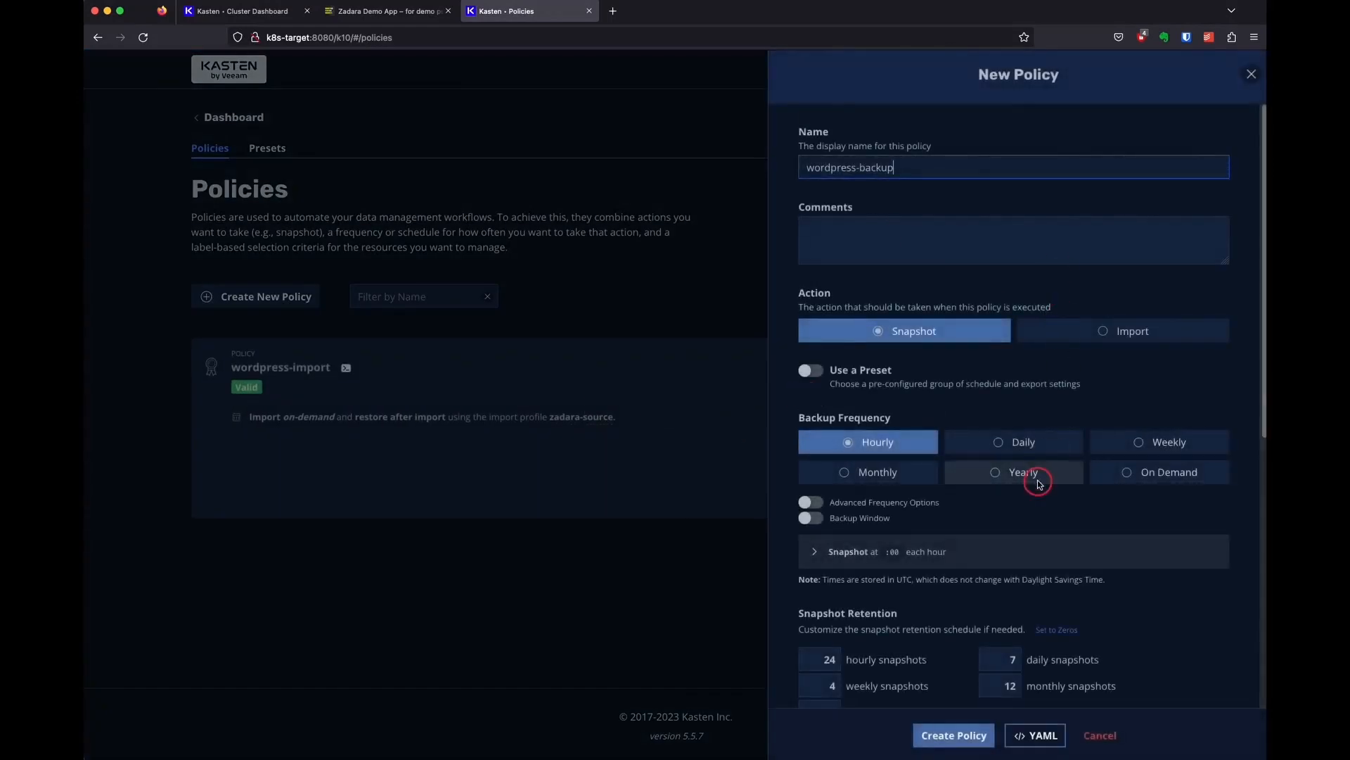
click(996, 450)
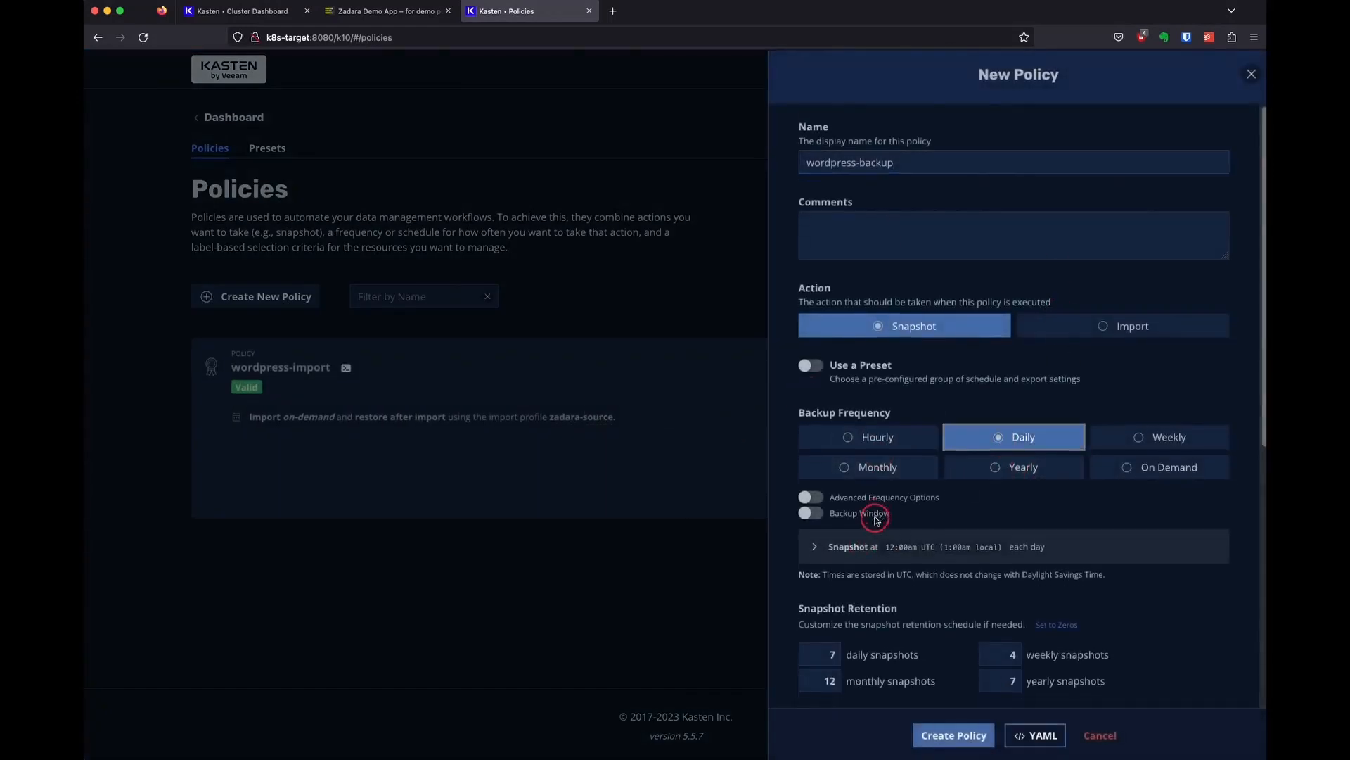
Enable backups via snapshot exports for every daily snapshot, with zadara-target as the export location profile
scroll(869, 520, down, 3)
click(822, 567)
click(908, 628)
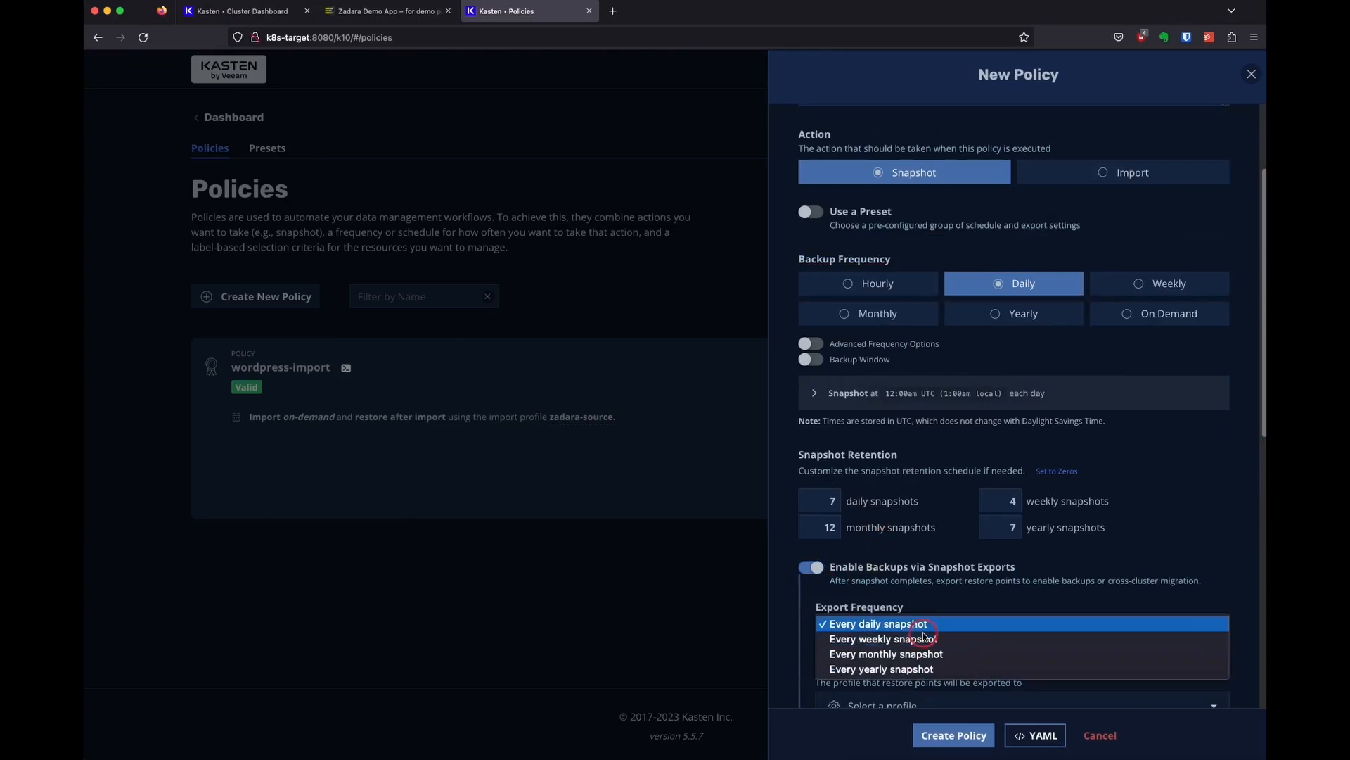
click(919, 625)
scroll(972, 602, down, 3)
click(962, 518)
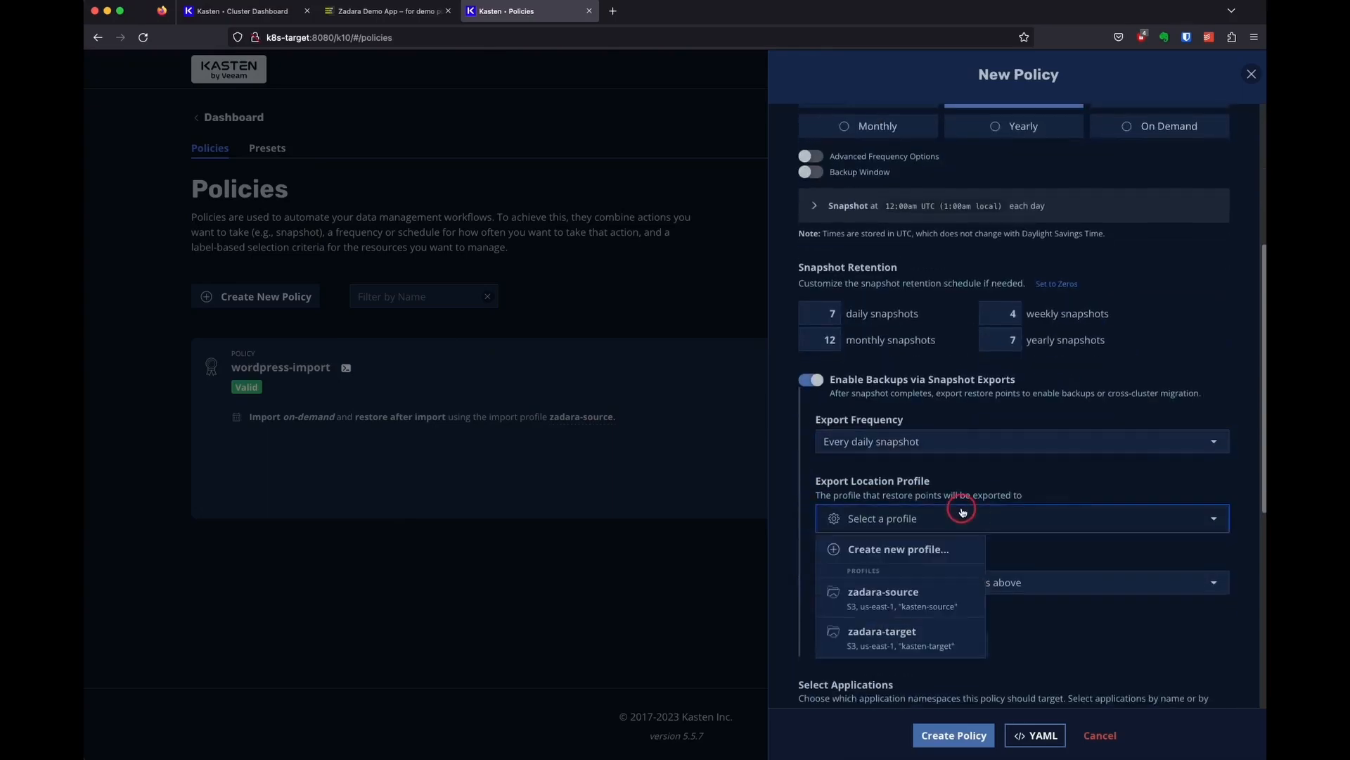
click(928, 645)
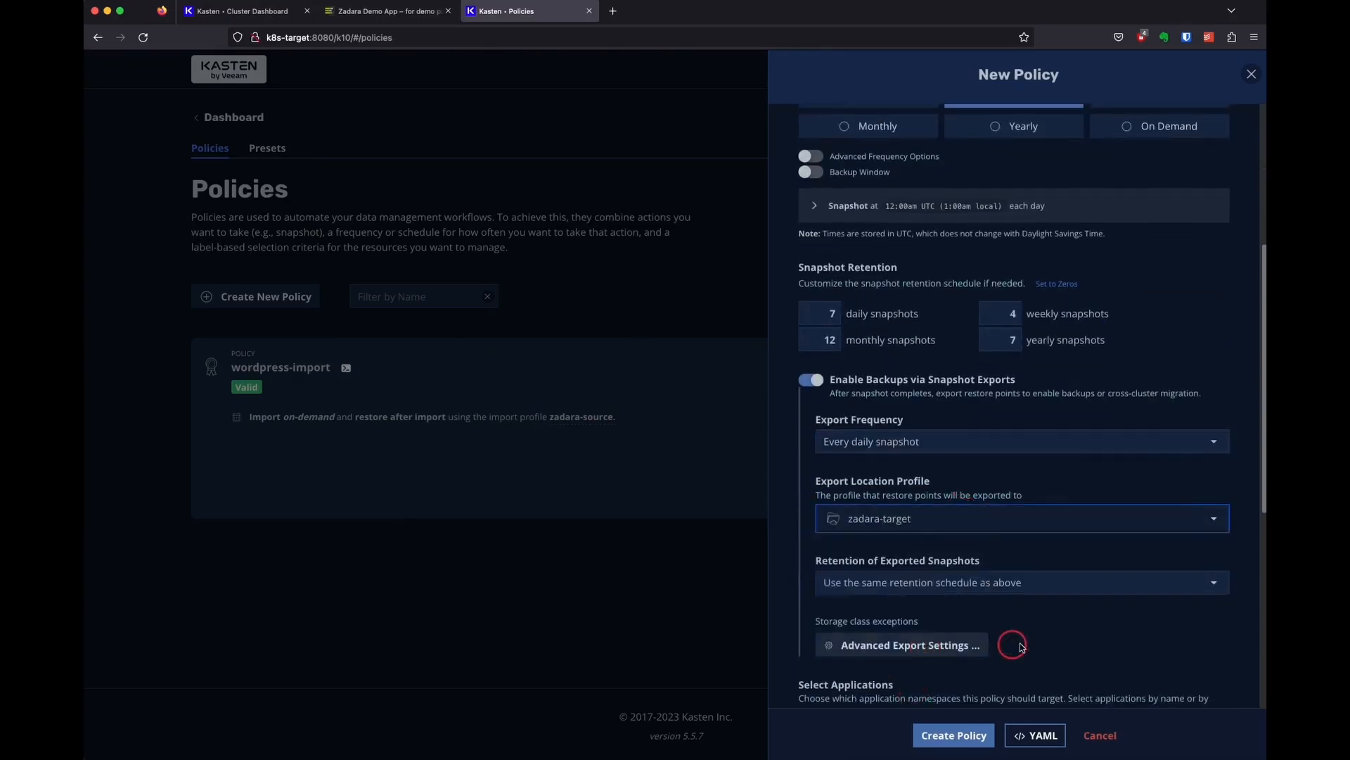
Set the location profile for Kanister actions to zadara-target and create the wordpress-backup policy
scroll(1020, 643, down, 10)
scroll(1031, 644, down, 3)
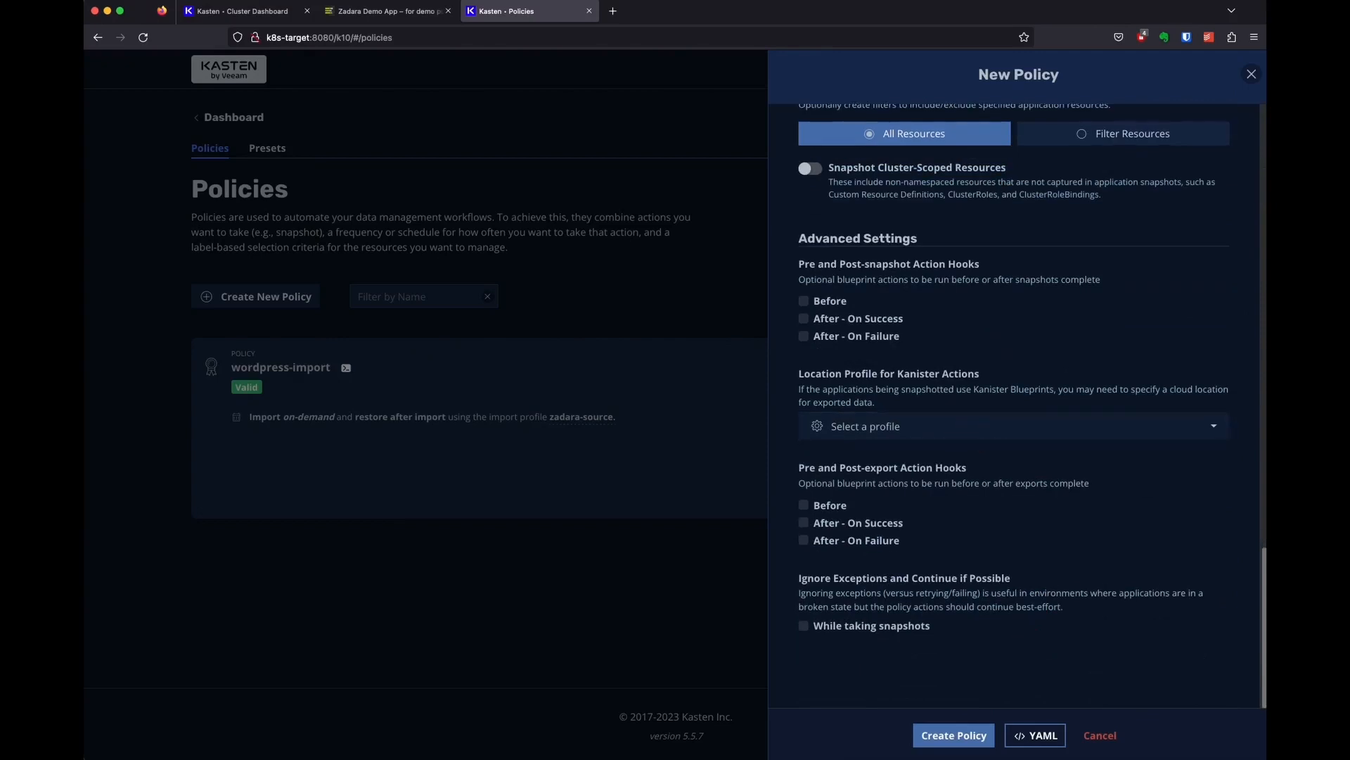
click(960, 425)
click(904, 395)
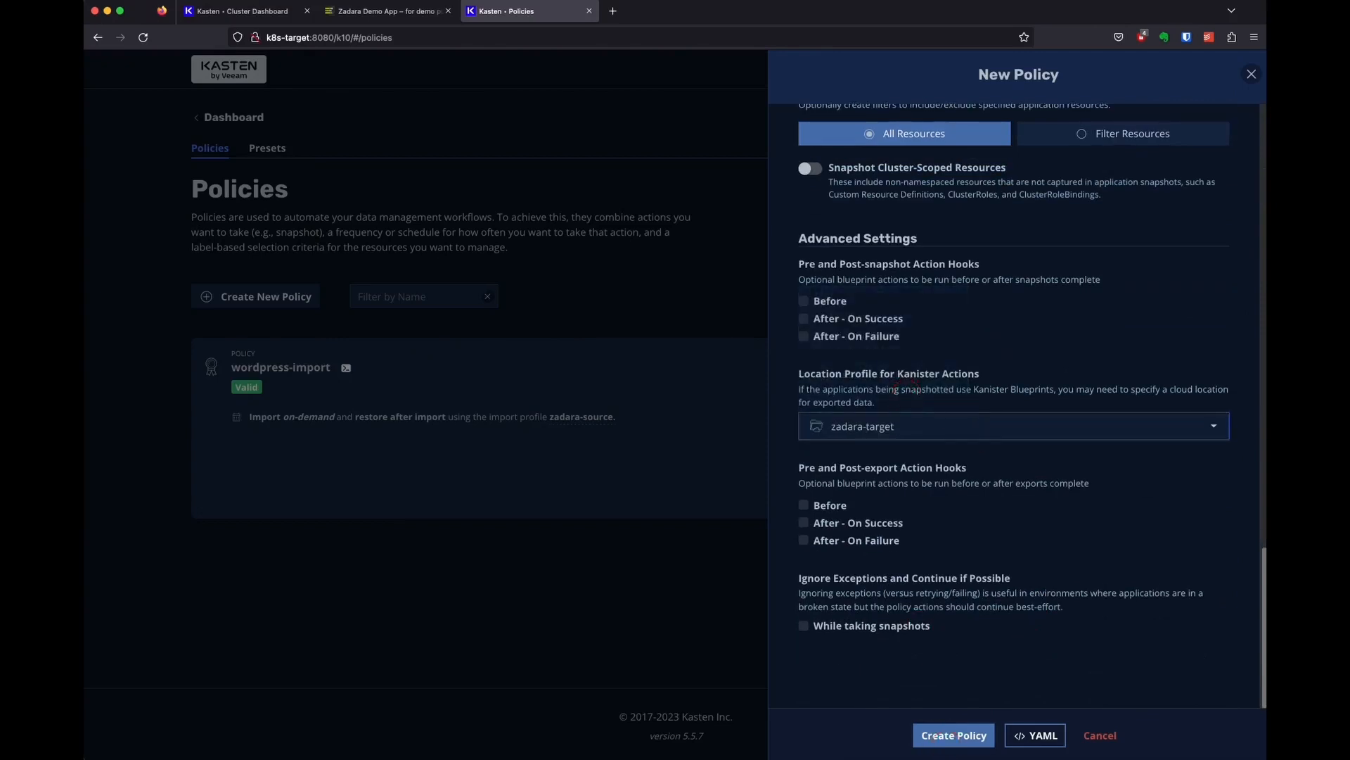
click(946, 742)
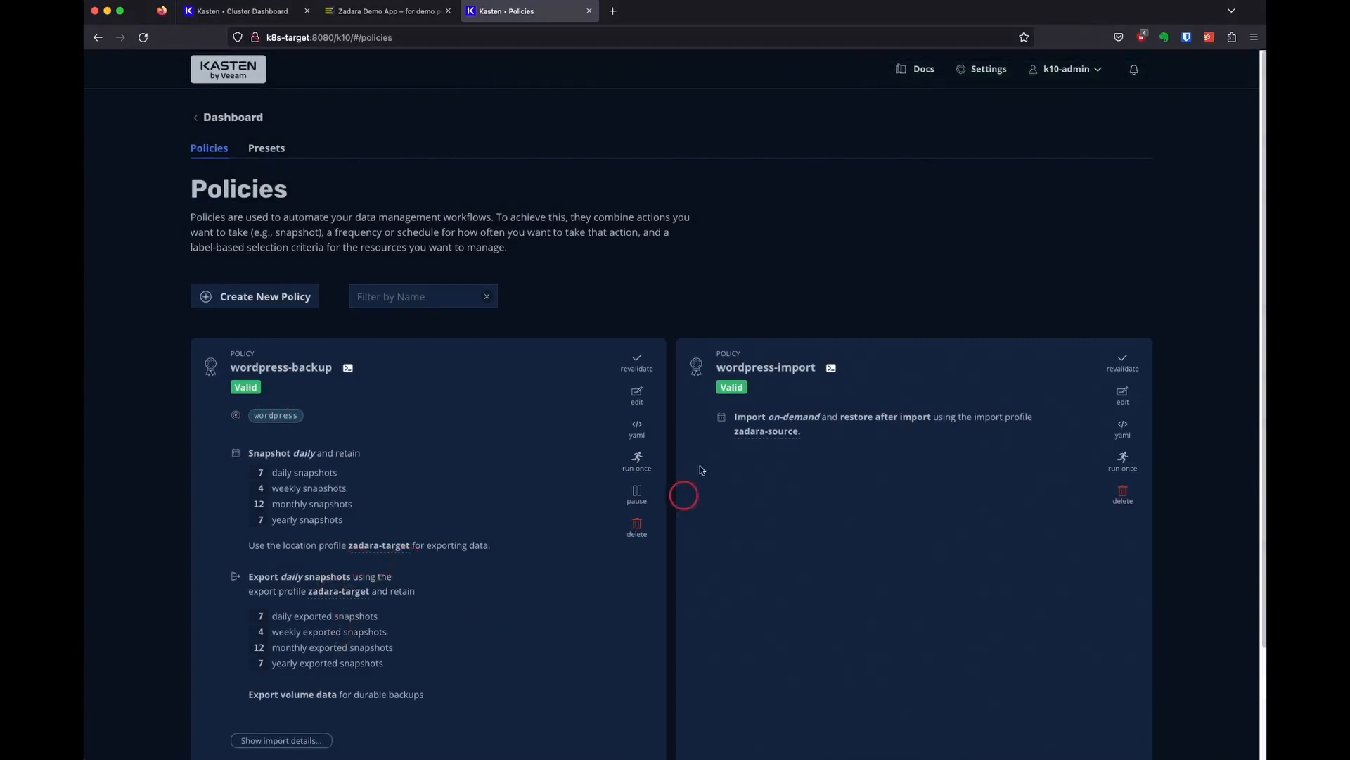
Run the wordpress-backup policy once without a snapshot expiration and show its activity on the dashboard
click(638, 461)
click(627, 499)
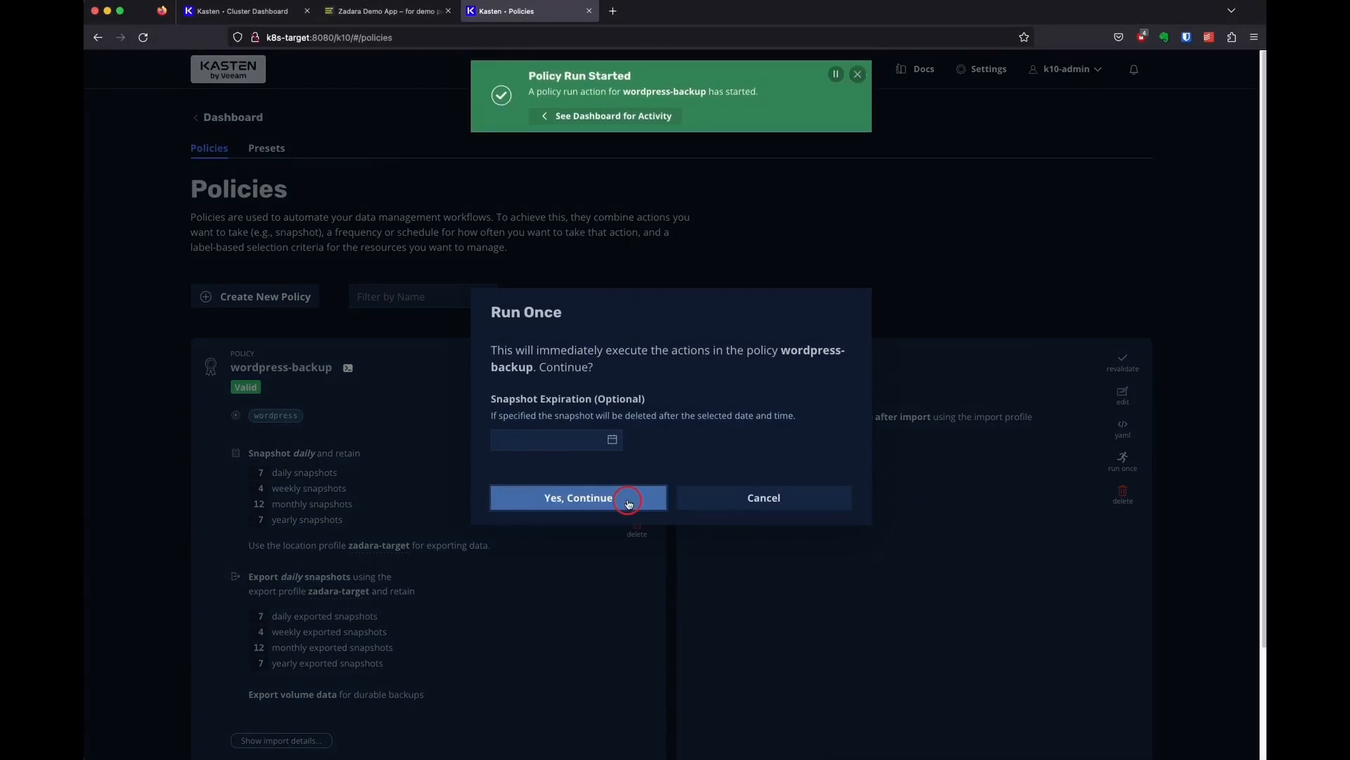
click(648, 118)
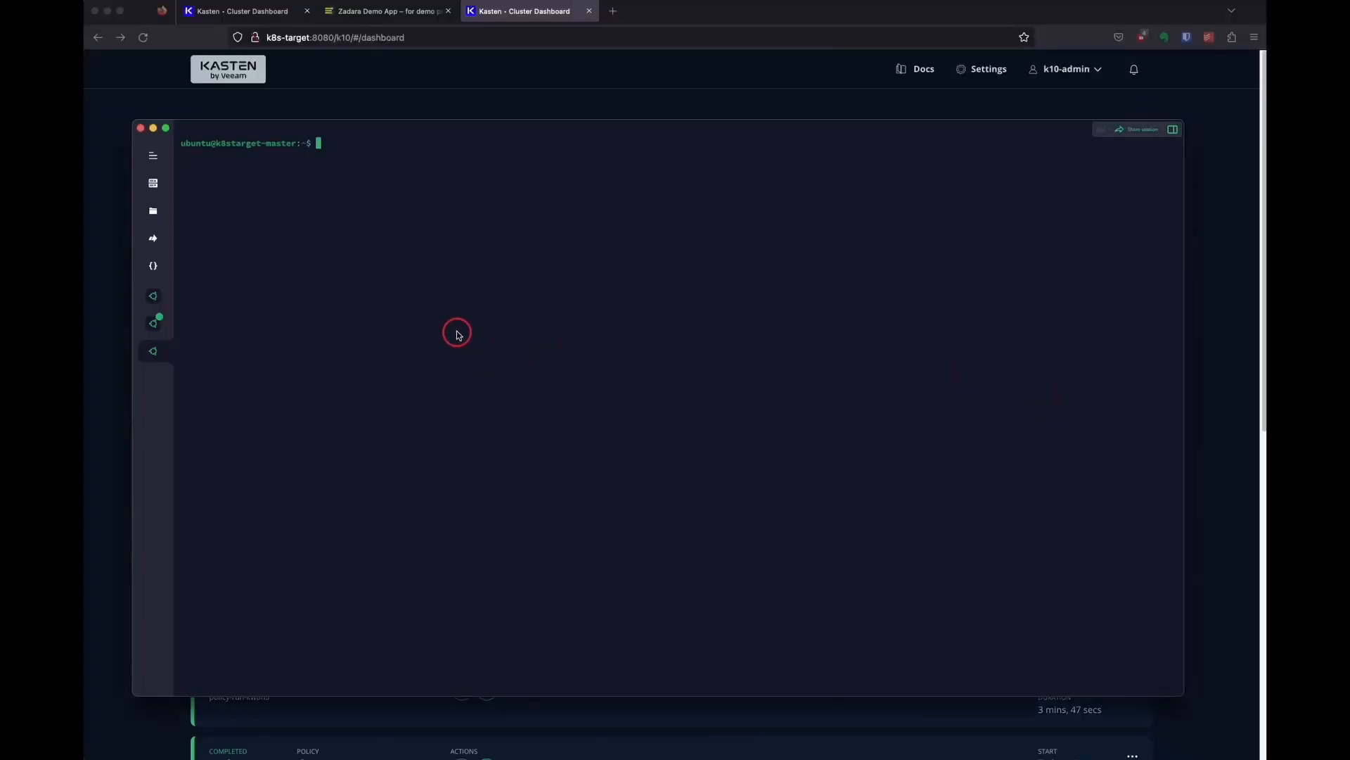
In the k8starget-master terminal, run kubectl get service --namespace wordpress to look up the WordPress service's port
key(Up)
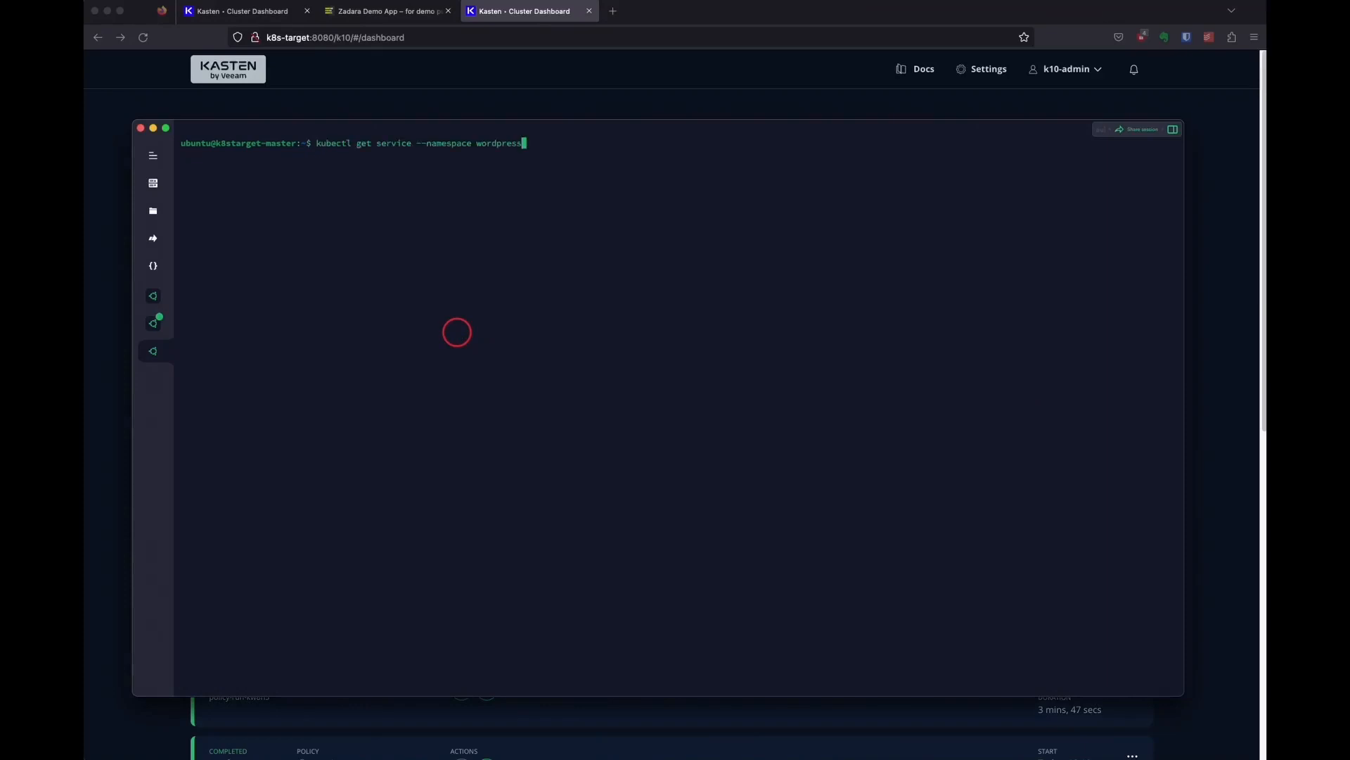
key(Return)
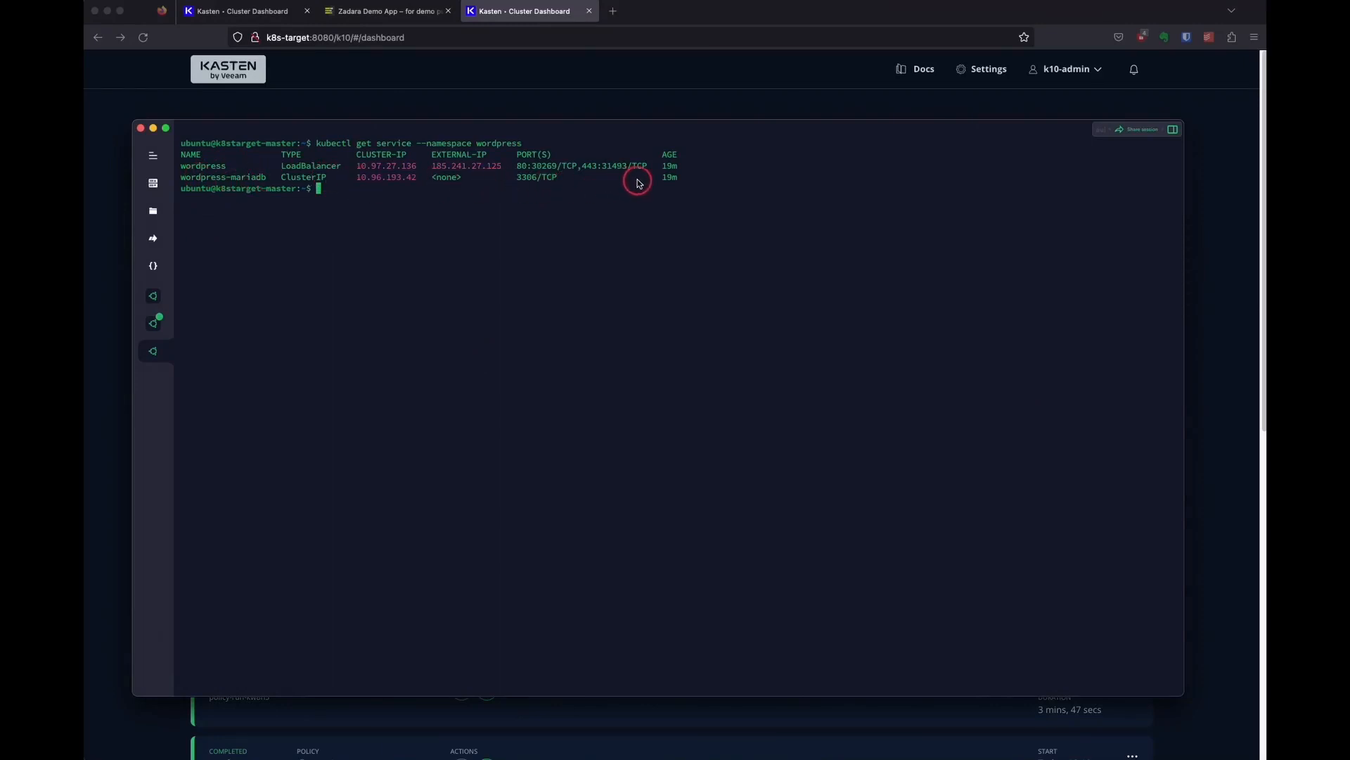
Return to the browser, open the migrated site at k8s-target:30269 in a new tab and compare it with the original at k8s-source:31898
click(613, 12)
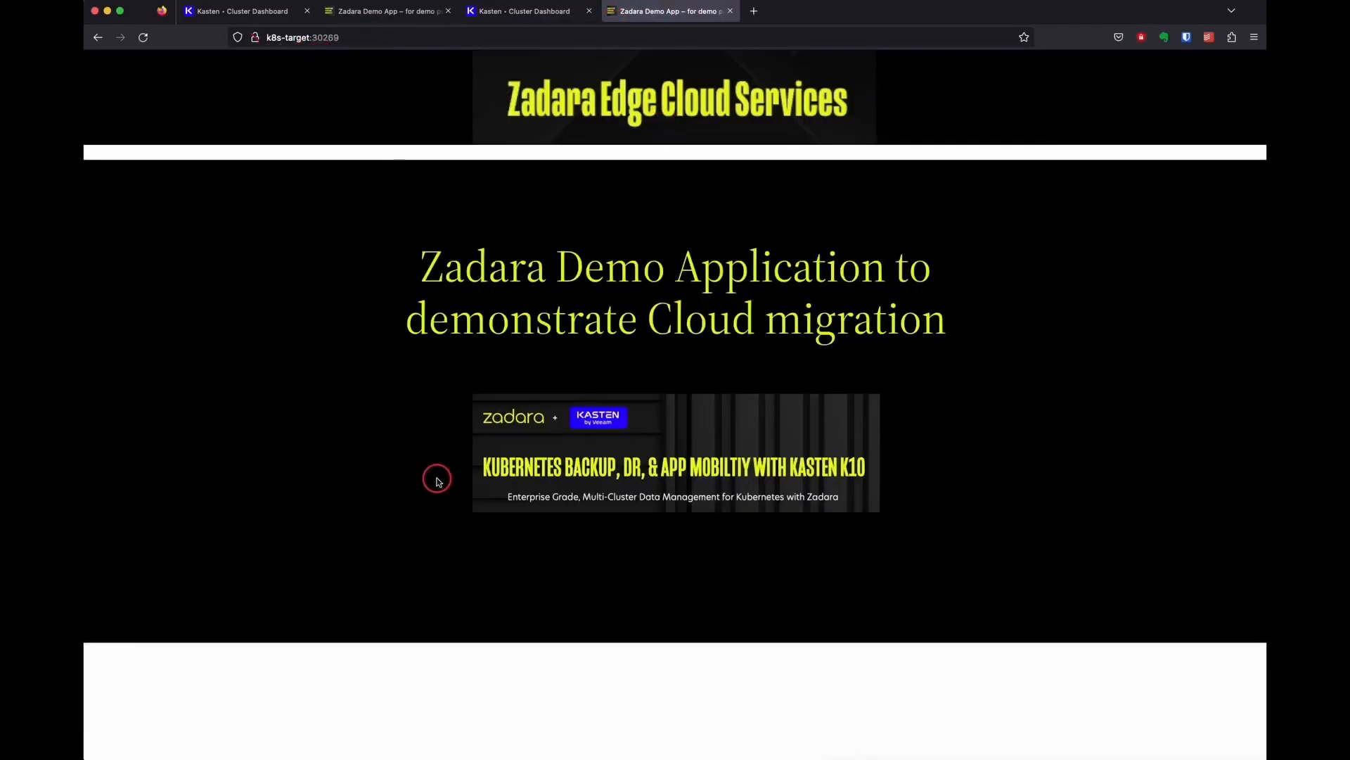
click(407, 12)
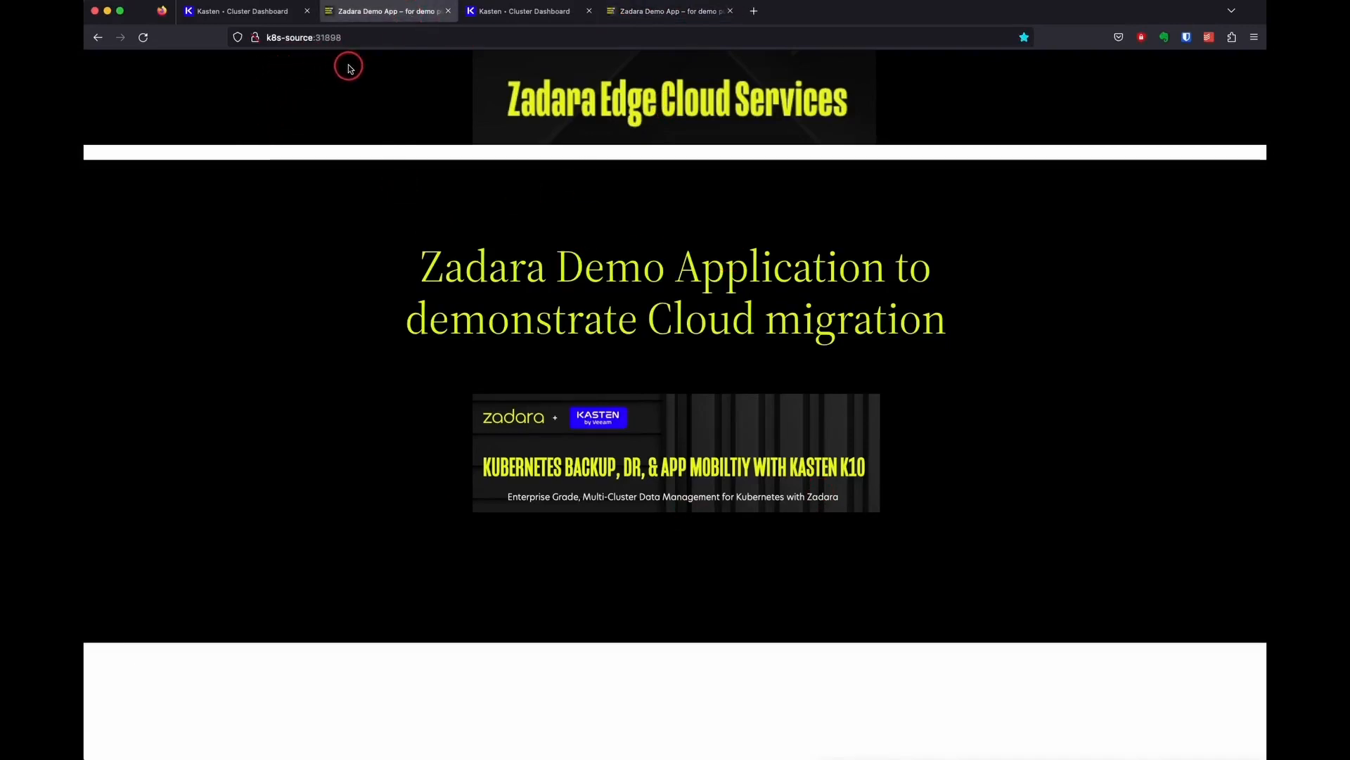
click(641, 11)
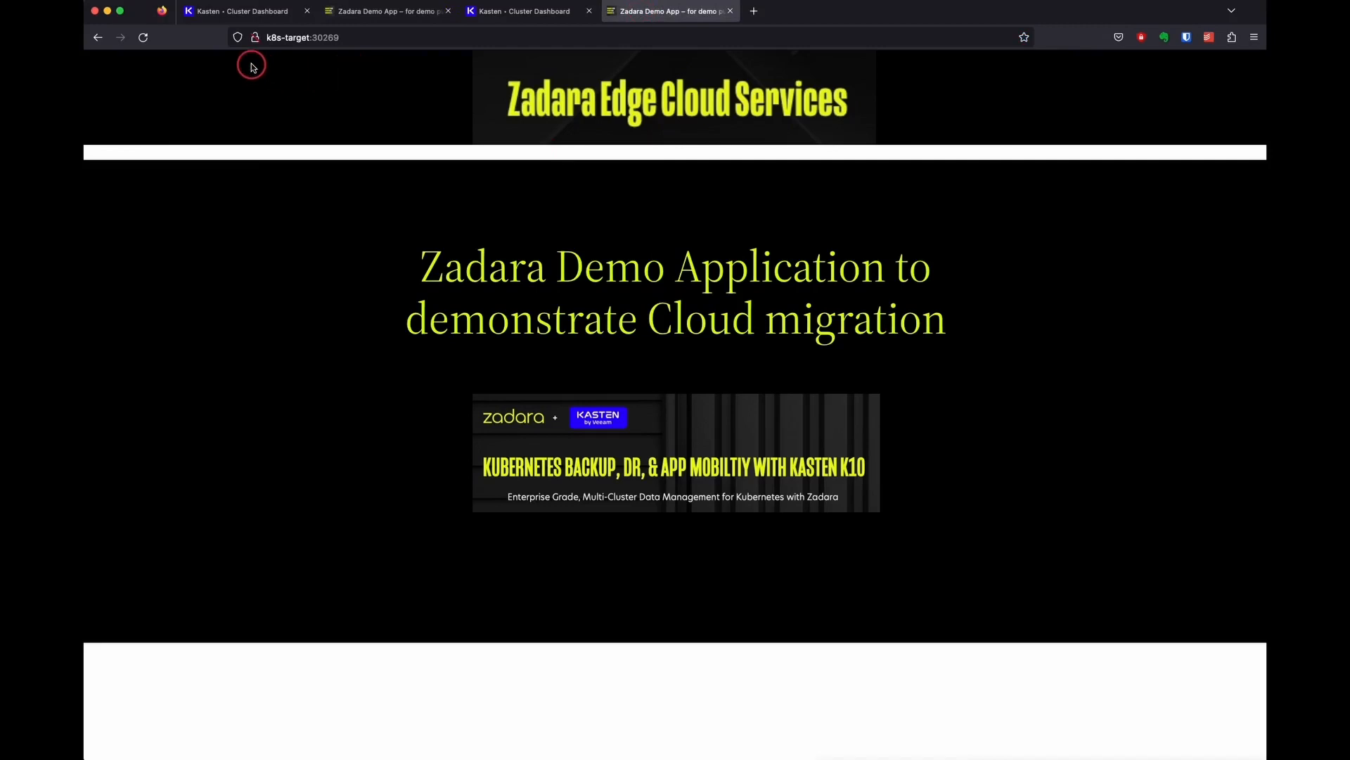